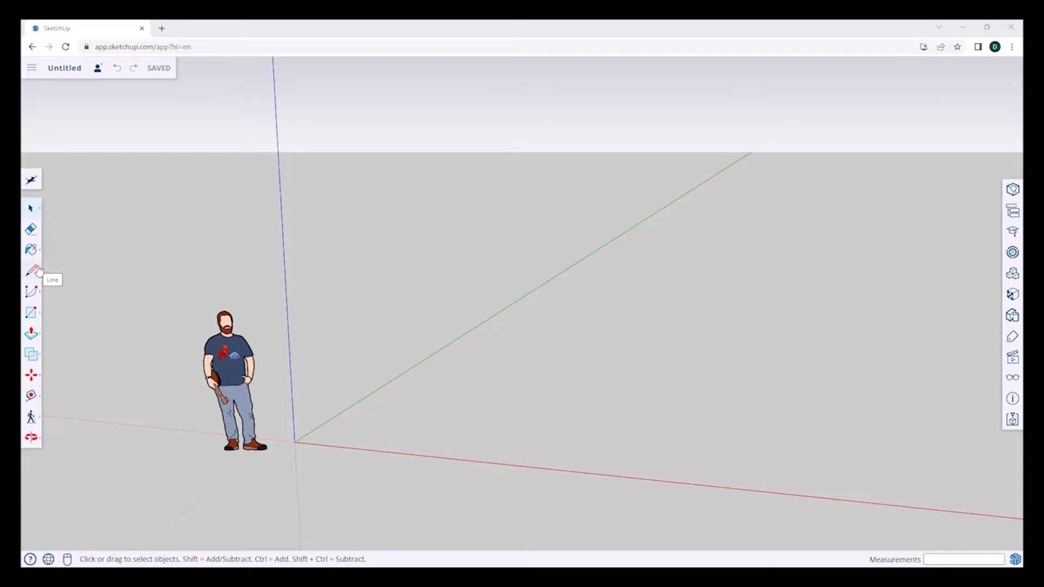
click(38, 296)
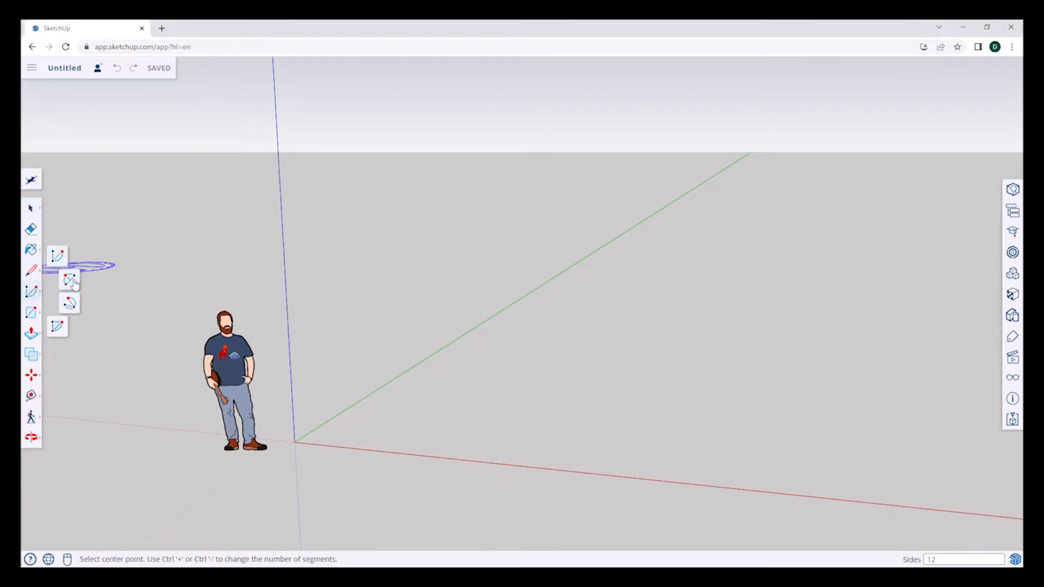
click(38, 315)
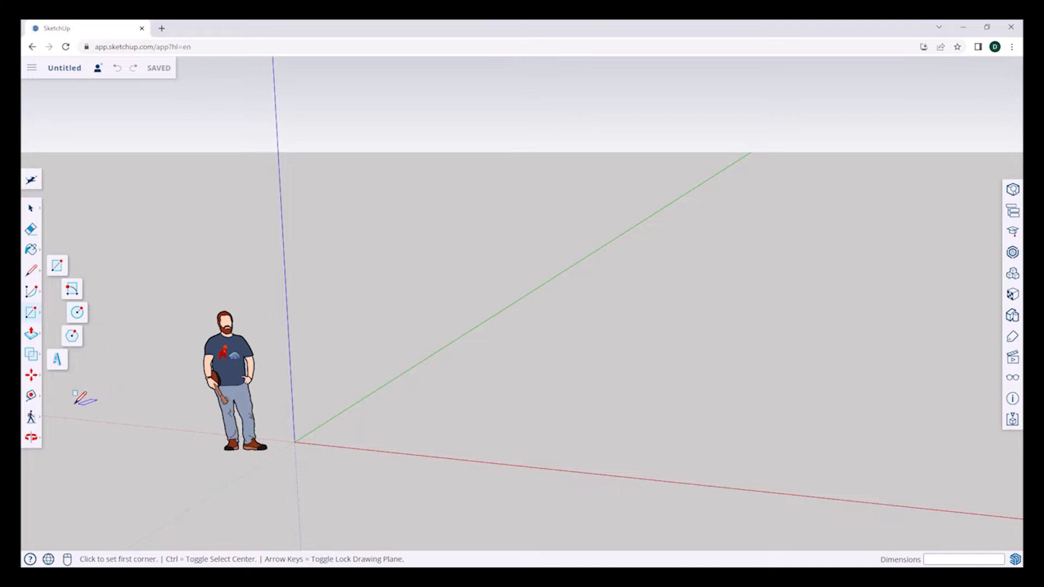
click(36, 442)
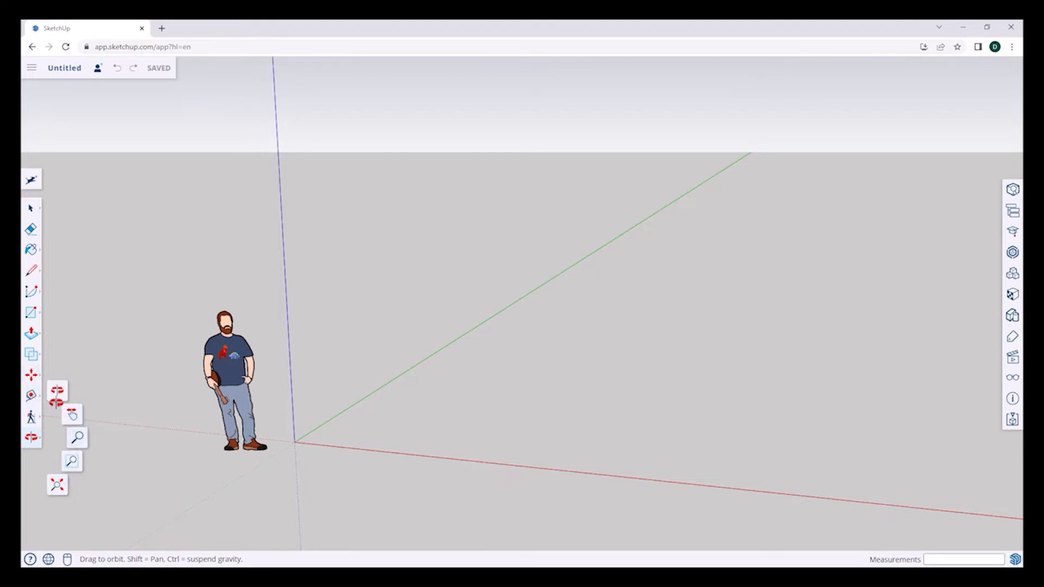
click(39, 377)
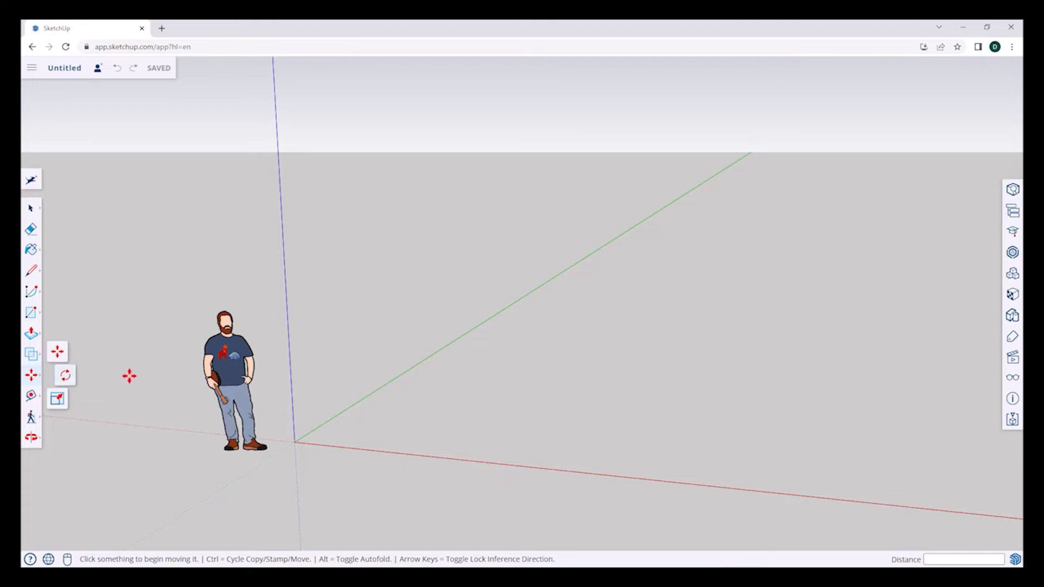
- Delete the default person figure standing beside the origin
click(31, 210)
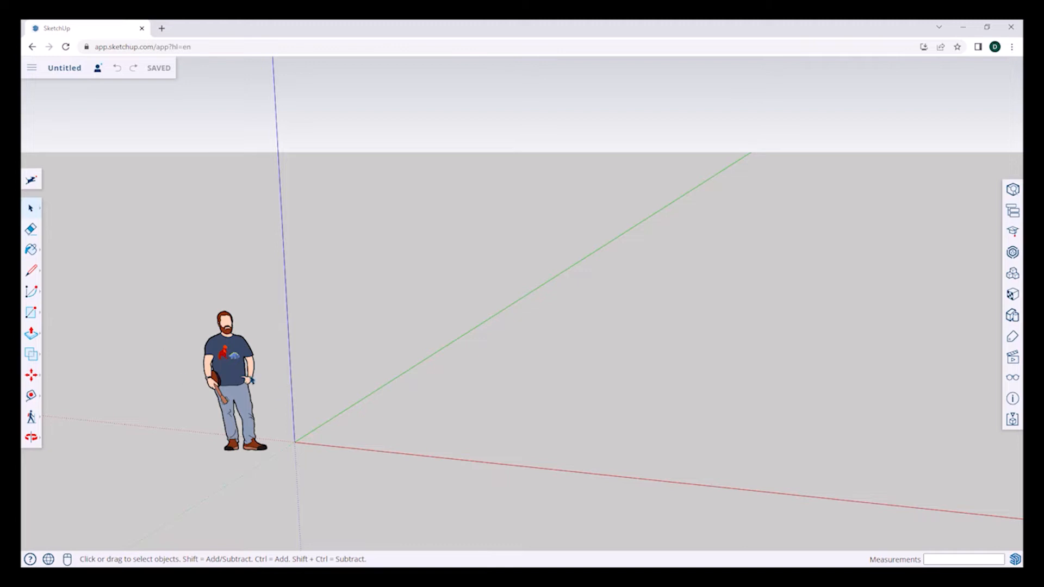
click(250, 378)
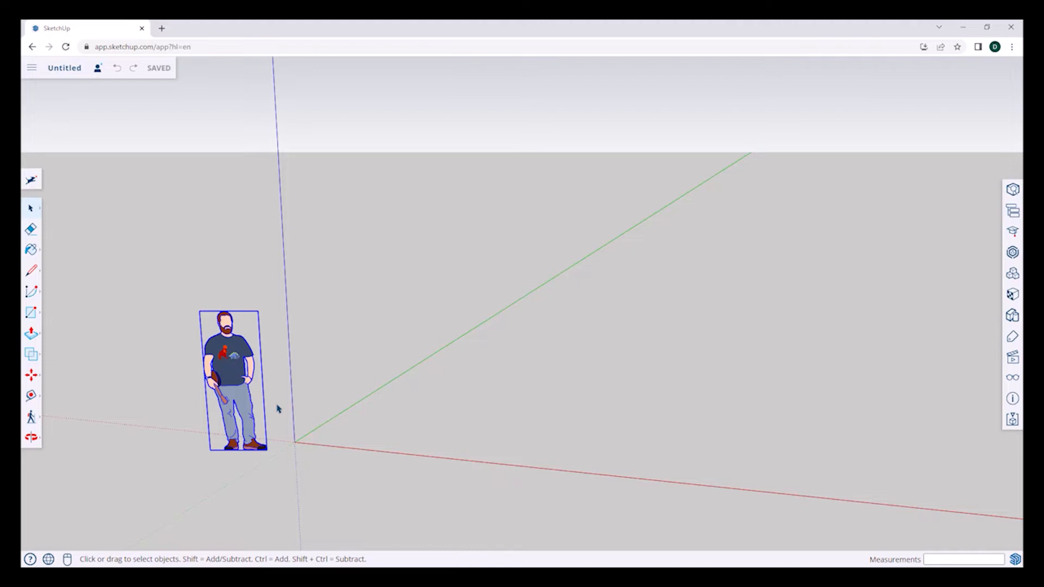
key(Delete)
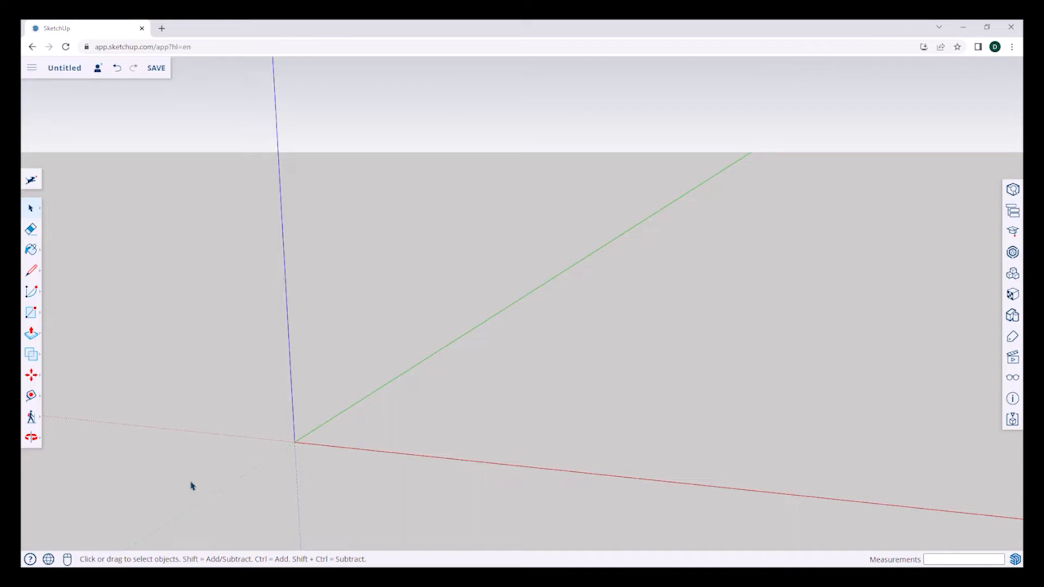
- Fit the view to the model's extents, and orbit, pan and zoom around the axes' origin
click(34, 377)
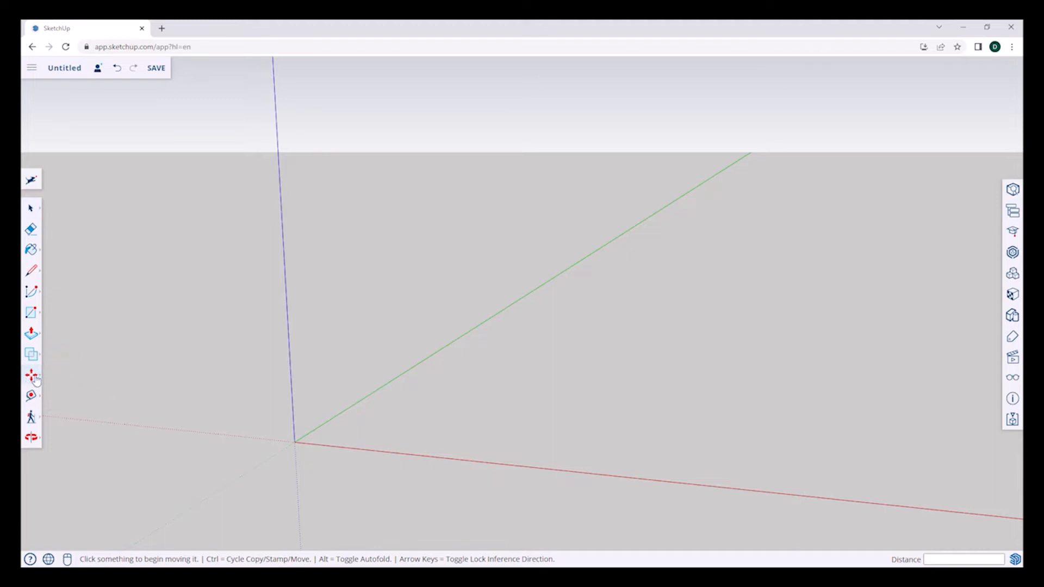
click(35, 441)
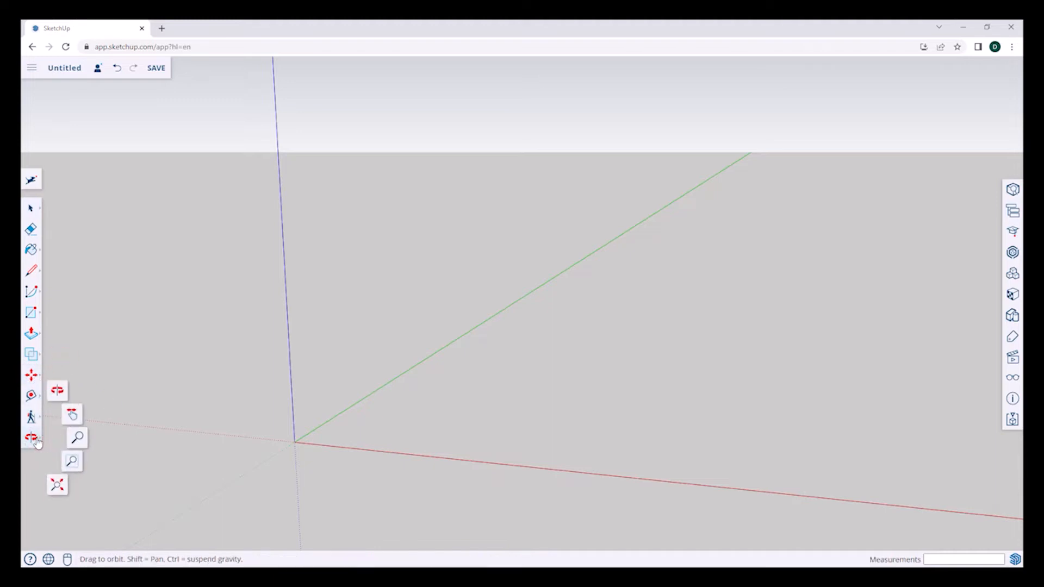
click(60, 486)
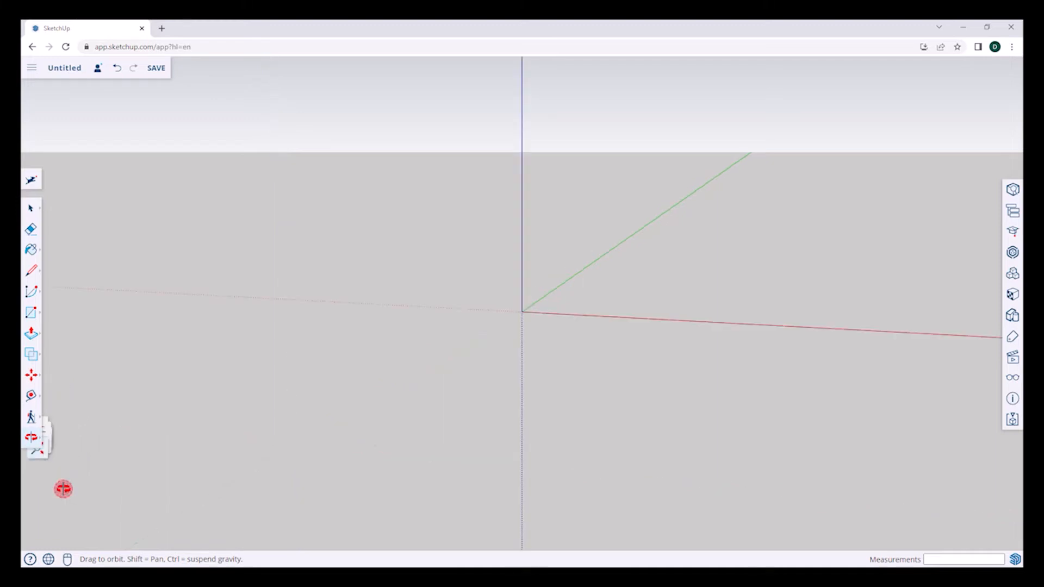
drag(503, 318, 508, 417)
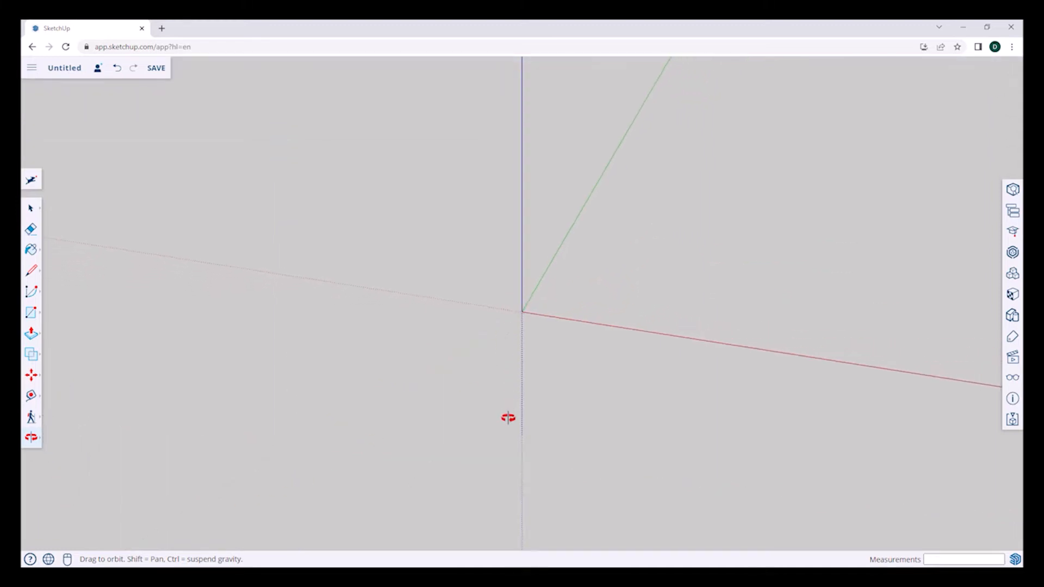
drag(524, 337, 478, 307)
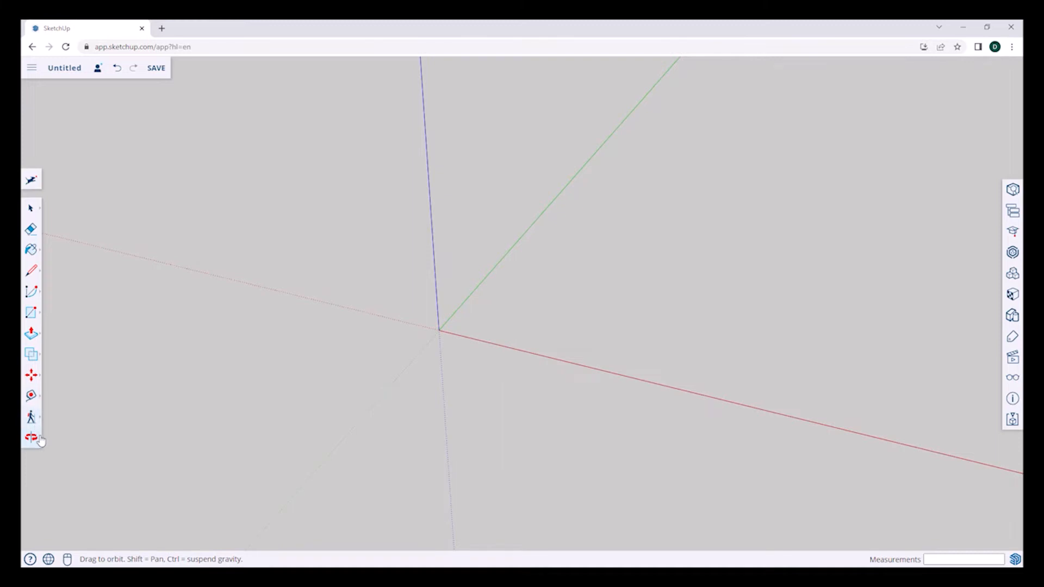
key(h)
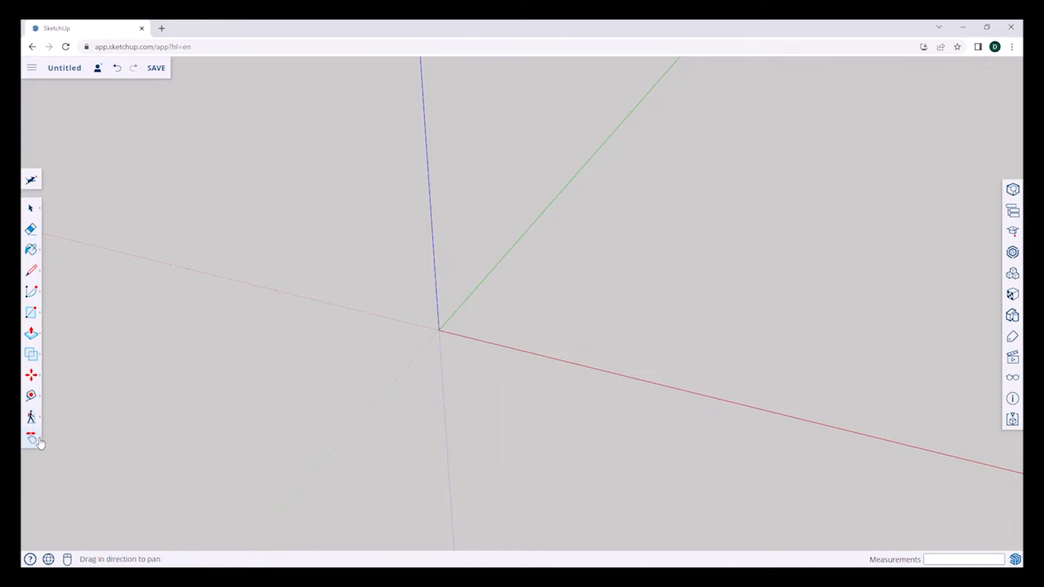
drag(429, 350, 462, 398)
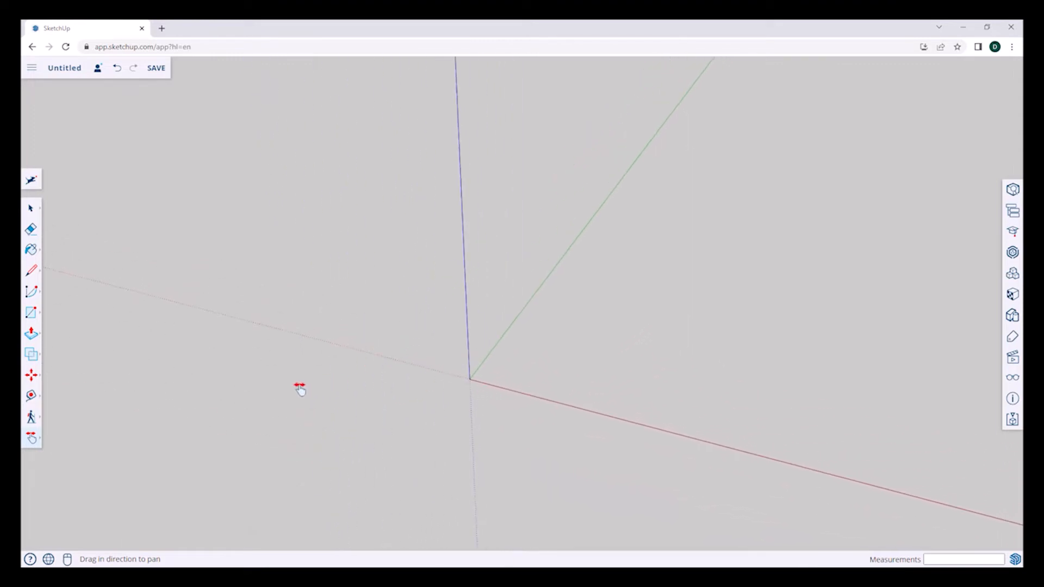
click(39, 442)
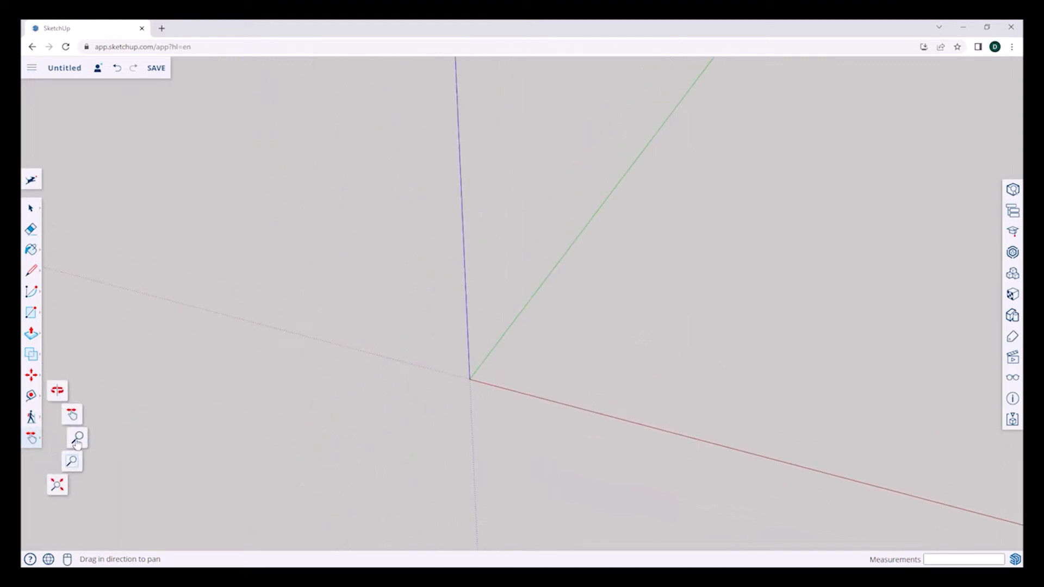
click(60, 392)
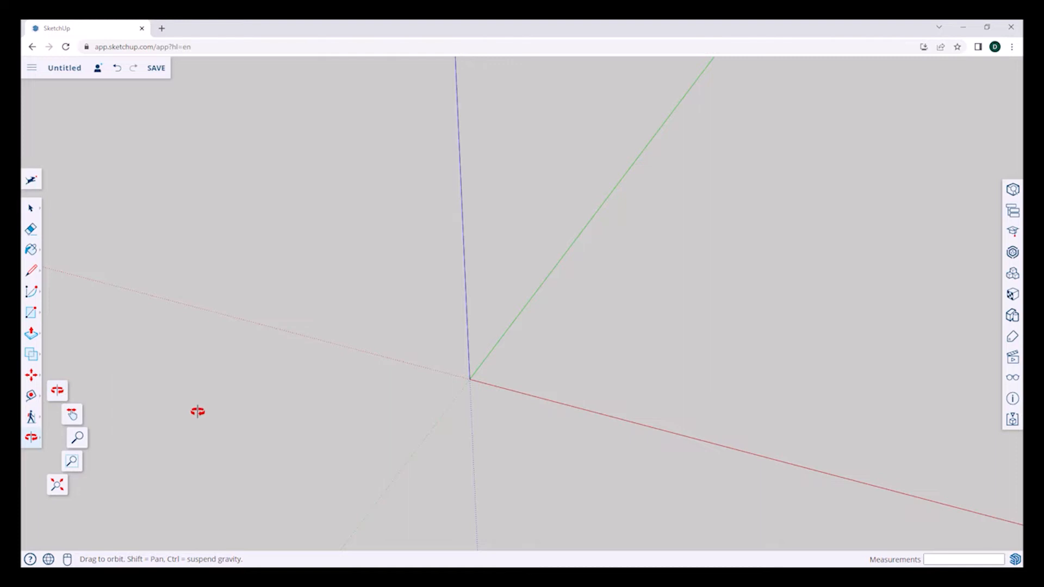
key(h)
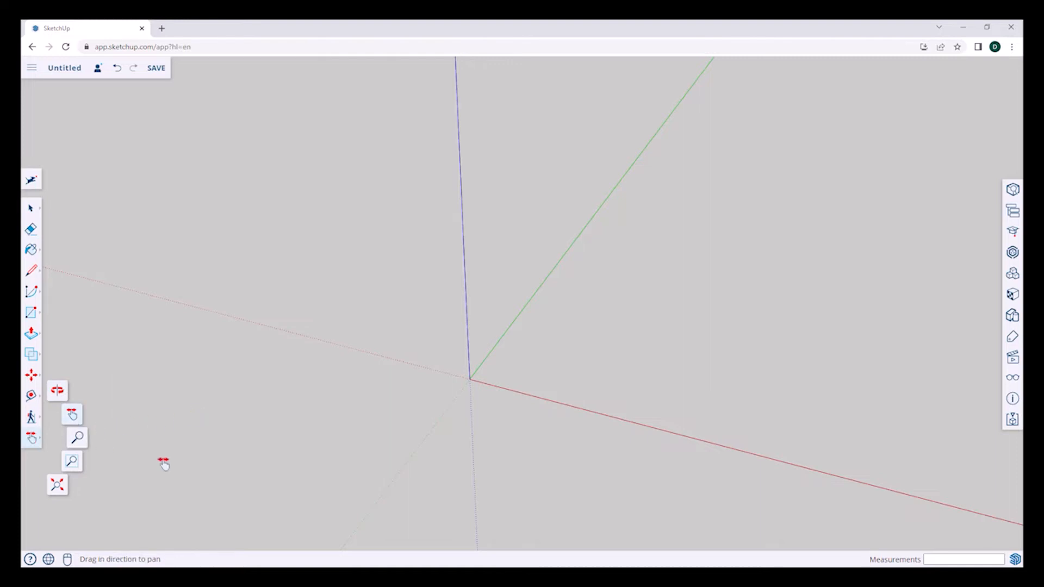
click(77, 438)
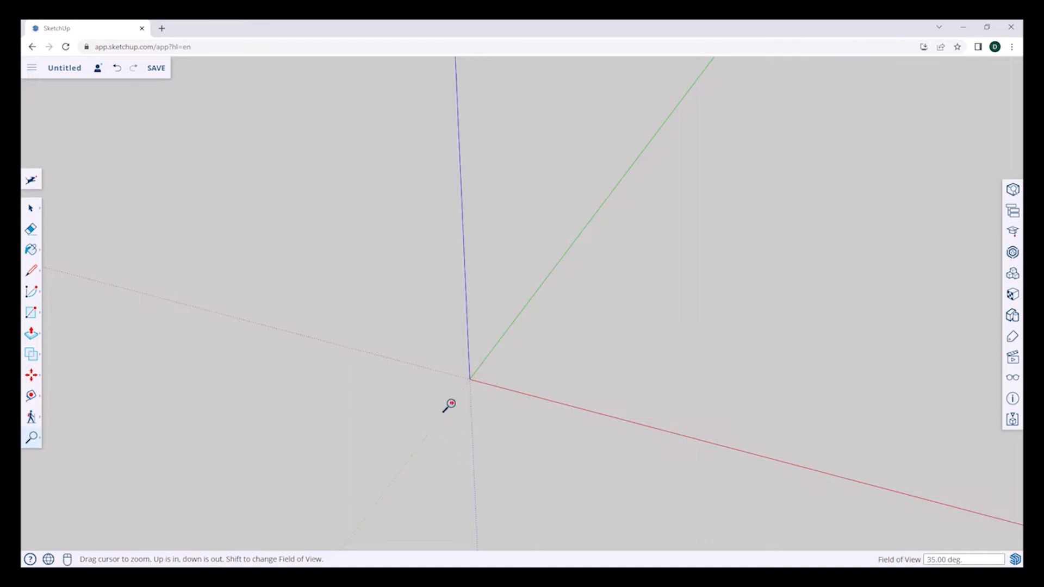
drag(471, 367, 468, 396)
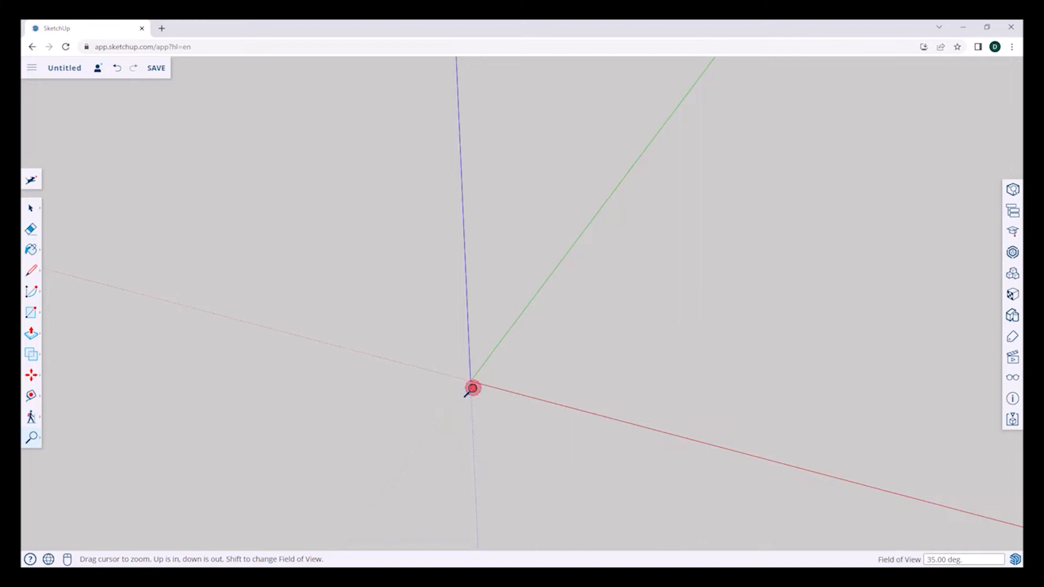
double_click(470, 387)
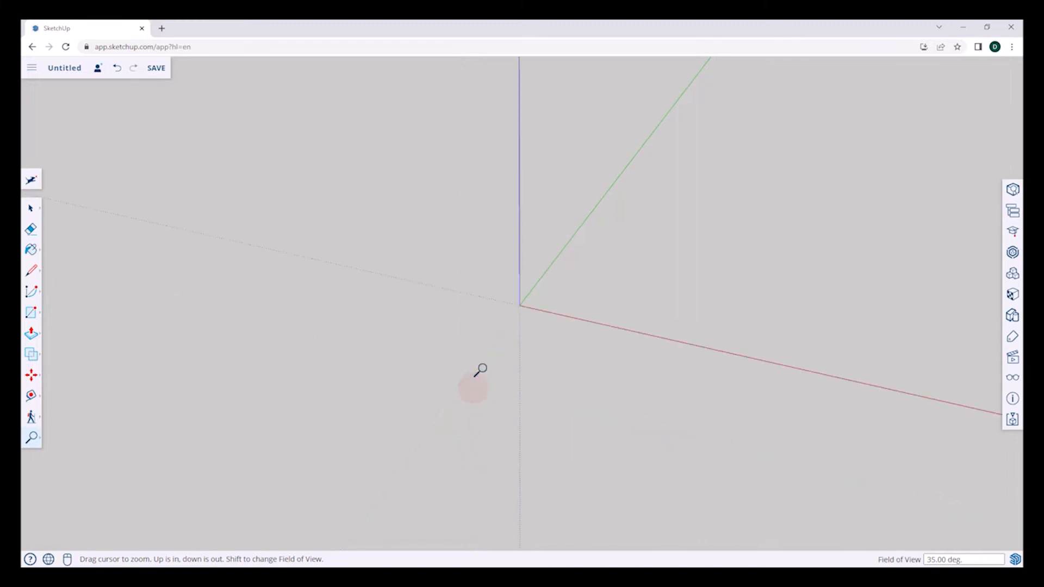
click(590, 314)
- Draw a circle centred on the origin with a radius of 3/8 inch
key(c)
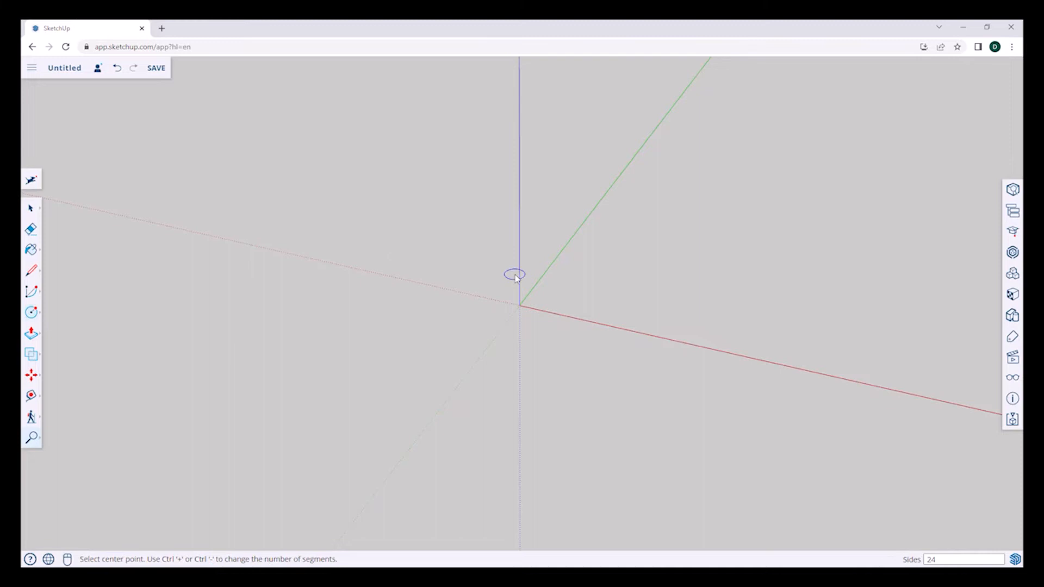
click(520, 306)
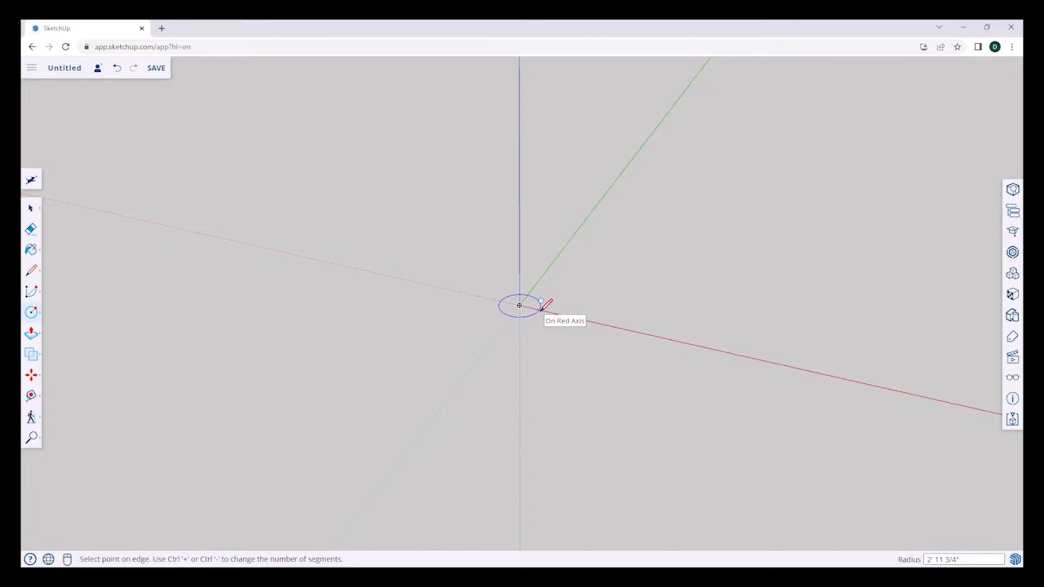
text(3/8)
key(Return)
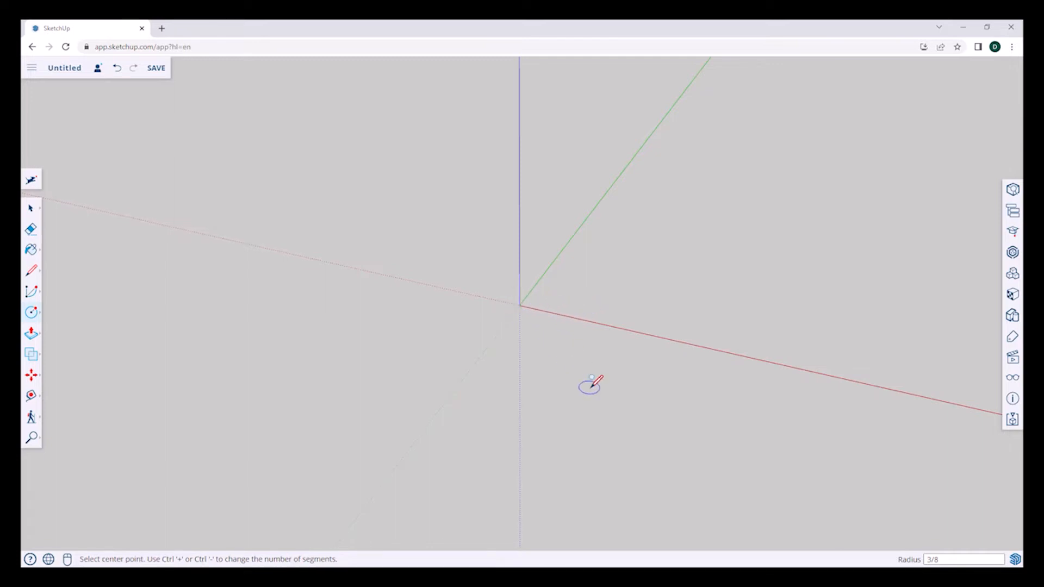
click(520, 305)
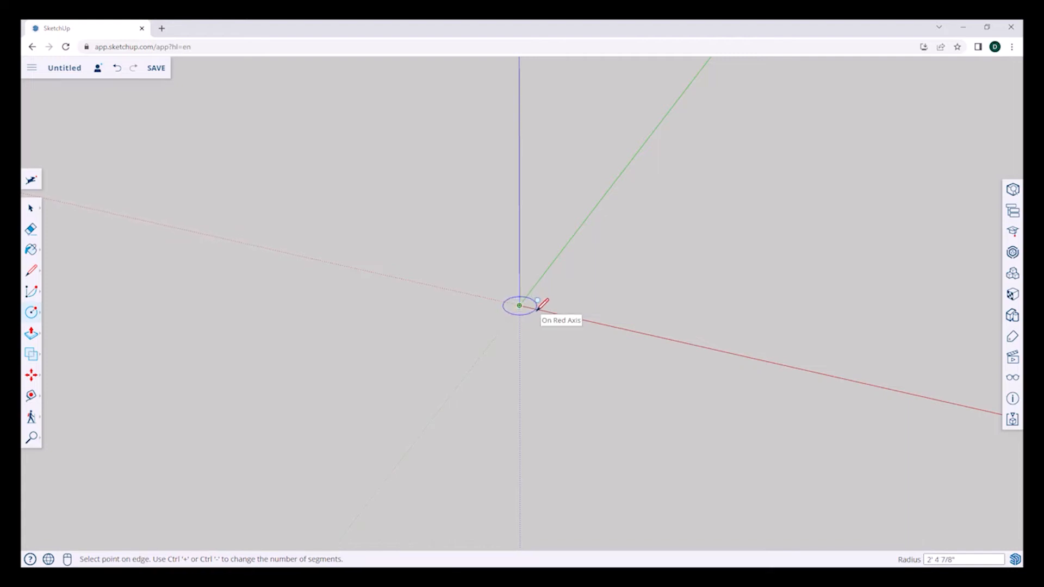
text(3/8)
key(Escape)
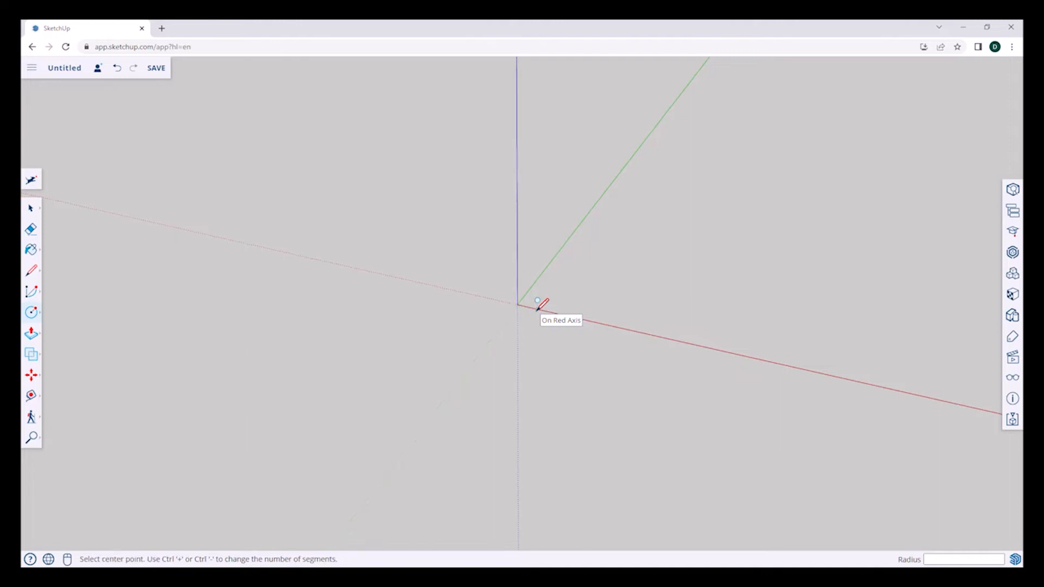
- Remove the outer edge of the stray circle that overlaps the origin-centred circle along the red axis
scroll(514, 323, up, 6)
scroll(517, 321, up, 2)
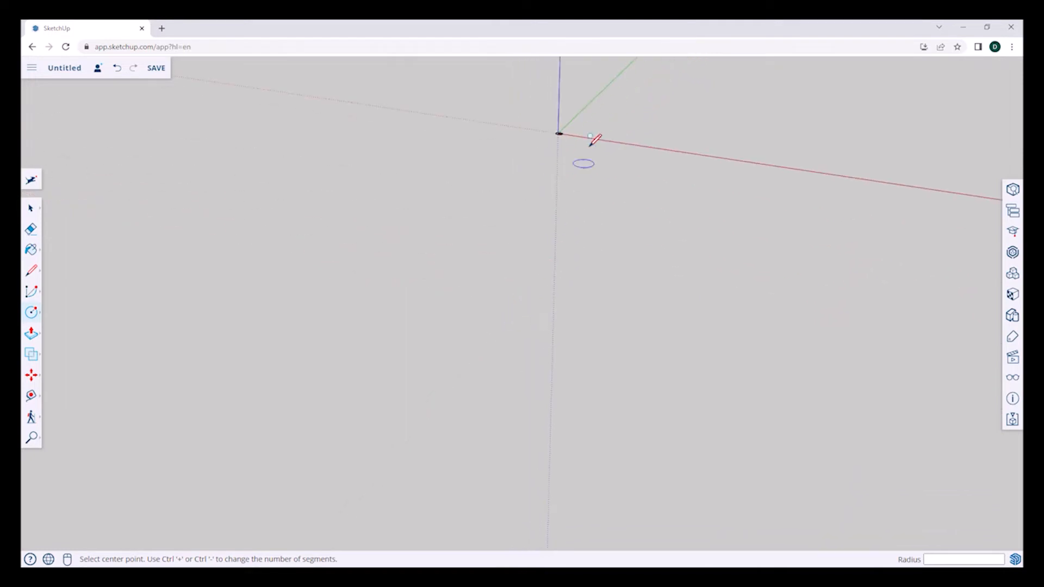
scroll(569, 146, up, 3)
scroll(571, 157, up, 2)
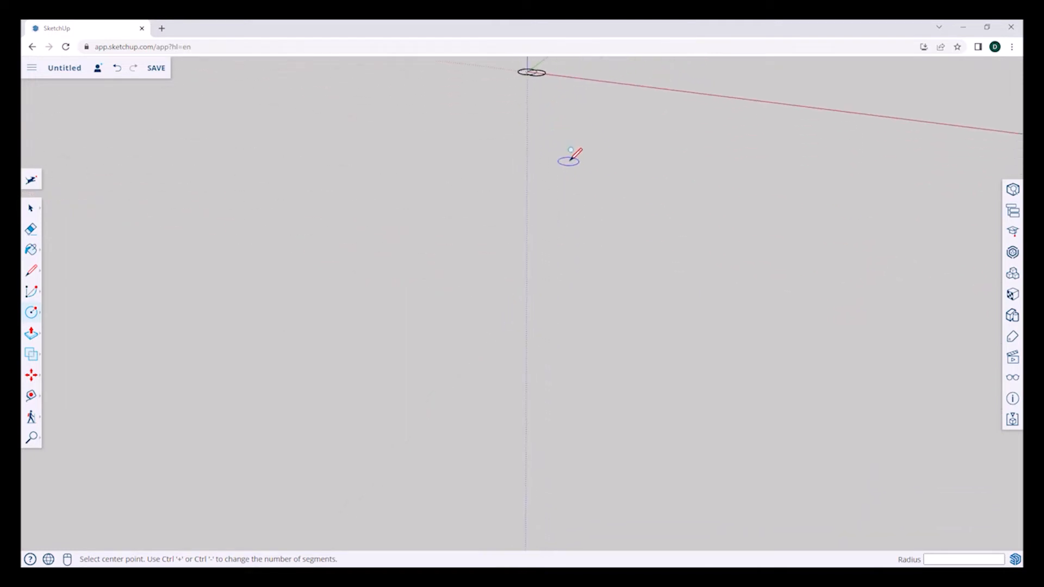
key(space)
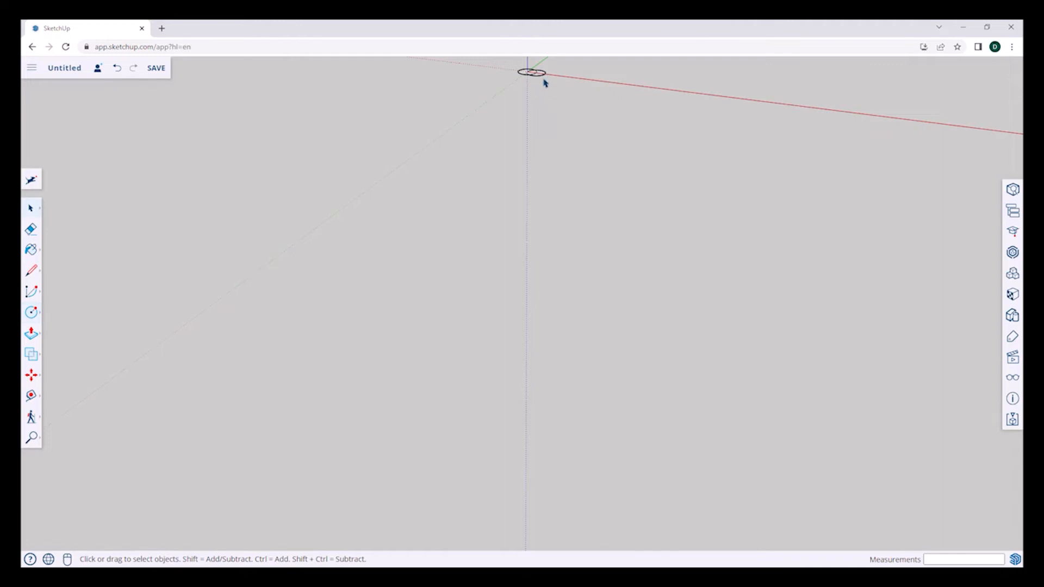
click(545, 79)
scroll(549, 107, up, 2)
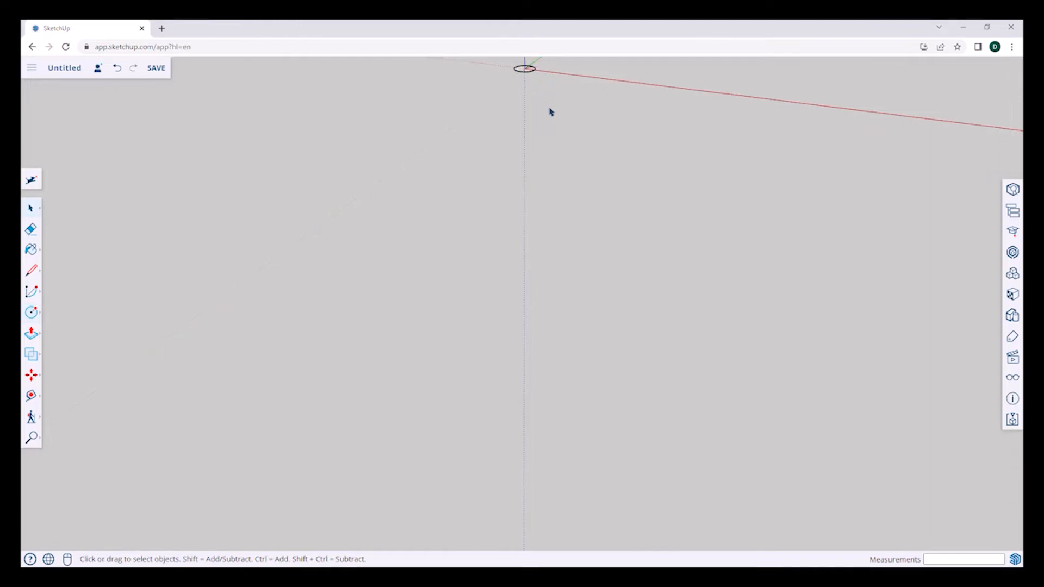
- Erase the leftover arc inside the circle so that only the circle centred on the origin remains
click(518, 92)
key(h)
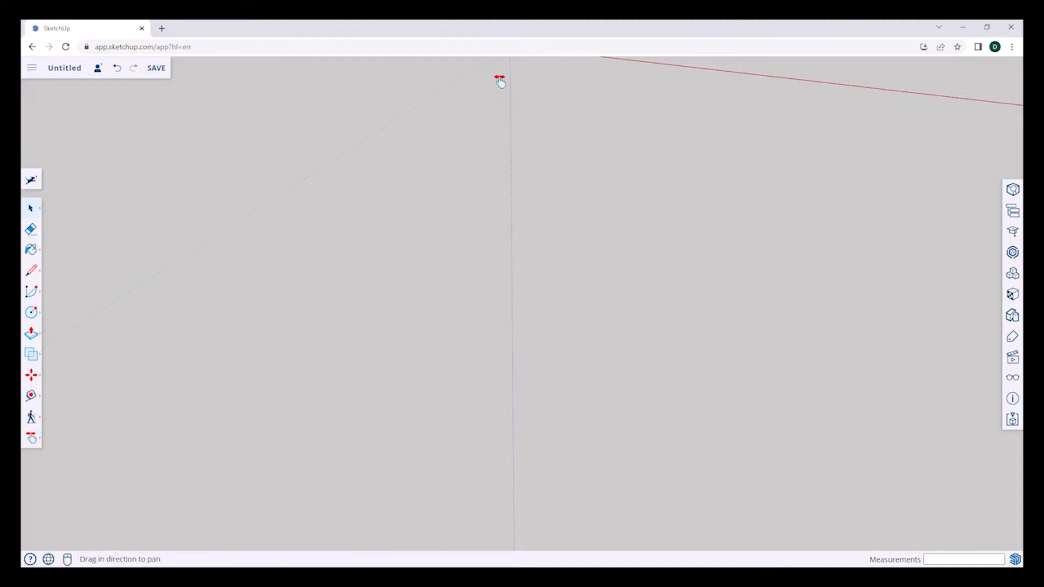
drag(499, 76, 496, 277)
scroll(505, 261, up, 5)
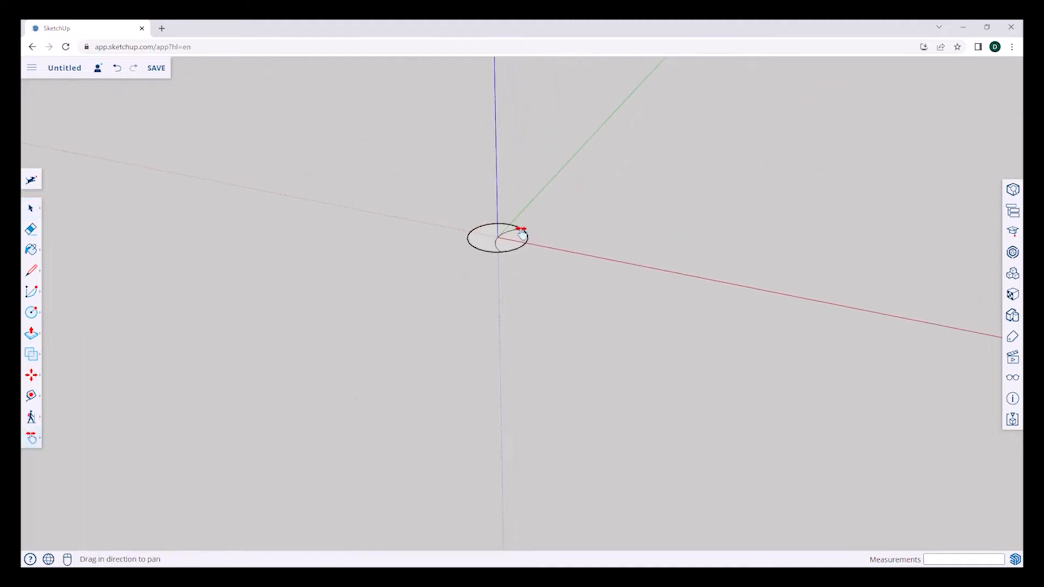
scroll(505, 263, up, 2)
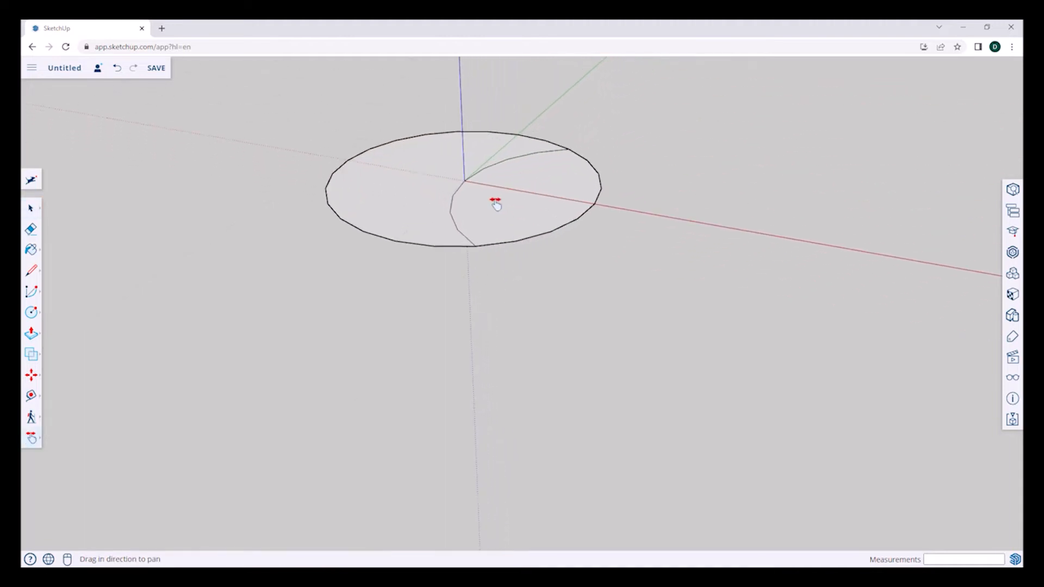
key(e)
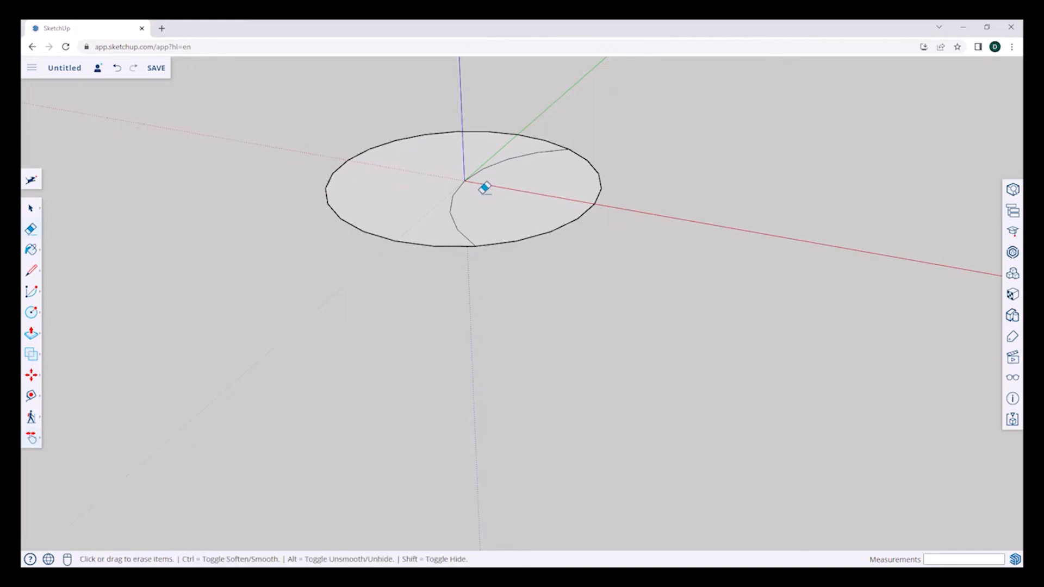
click(455, 192)
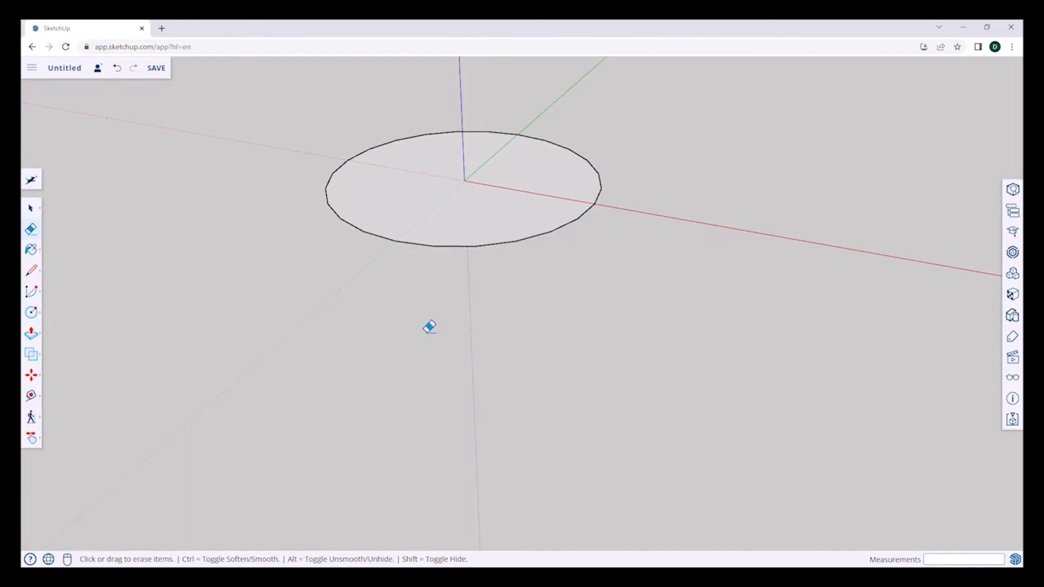
shift+middle_drag(429, 327, 399, 440)
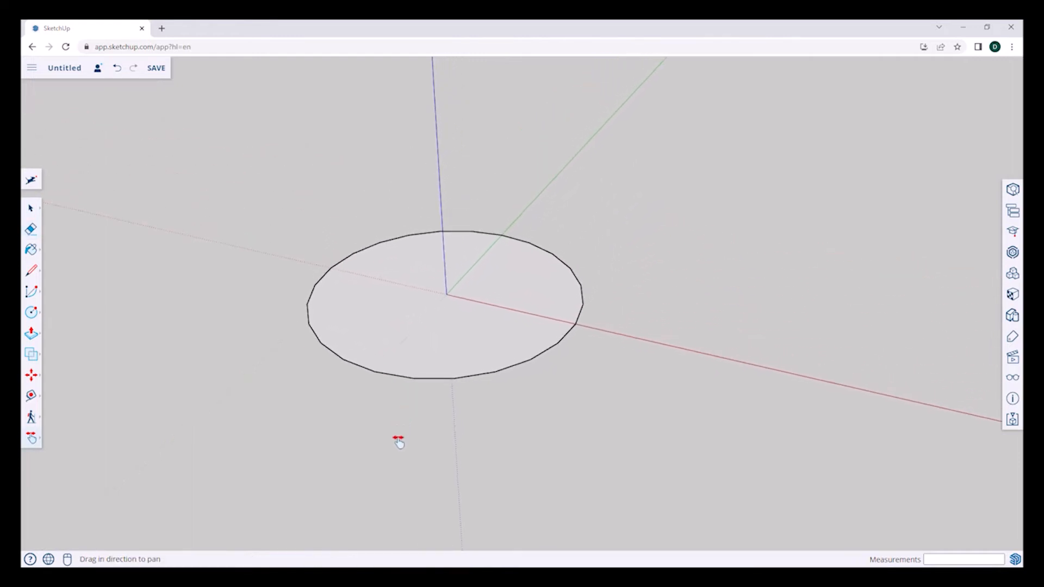
- Set the origin-centred circle's number of segments to 86 in its entity info
click(32, 438)
key(o)
drag(248, 299, 365, 342)
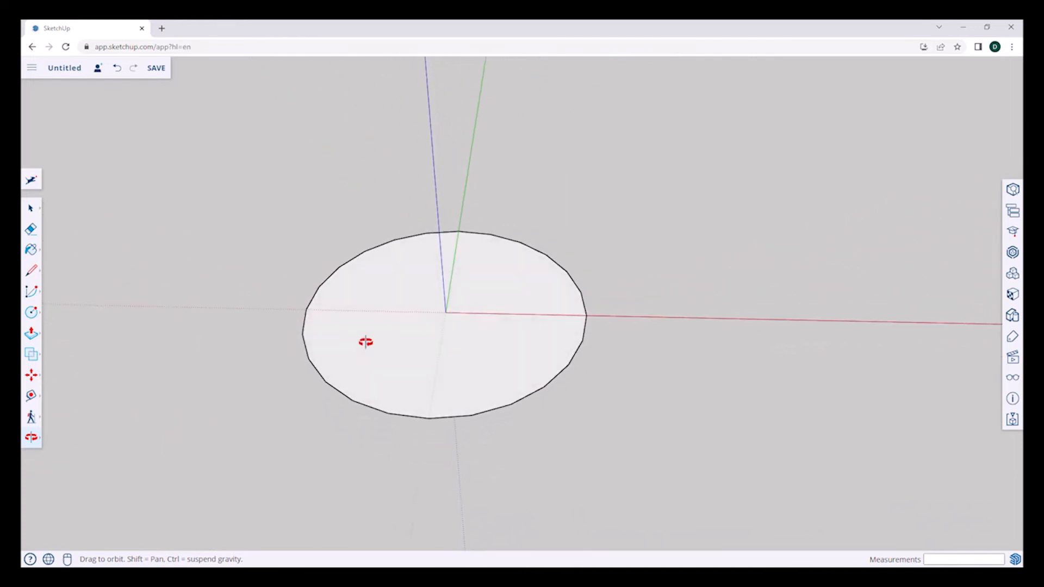
key(space)
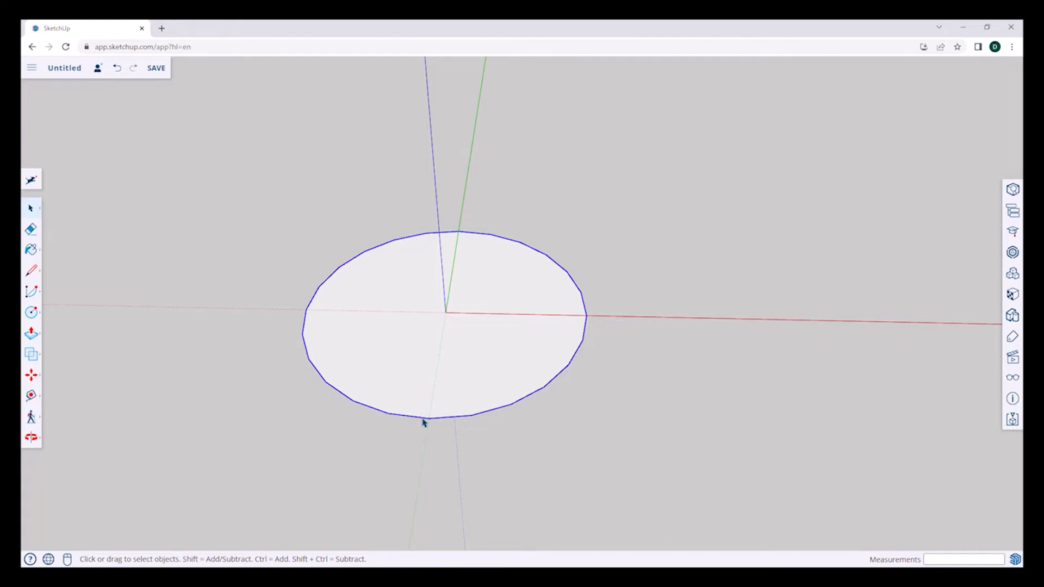
click(1012, 192)
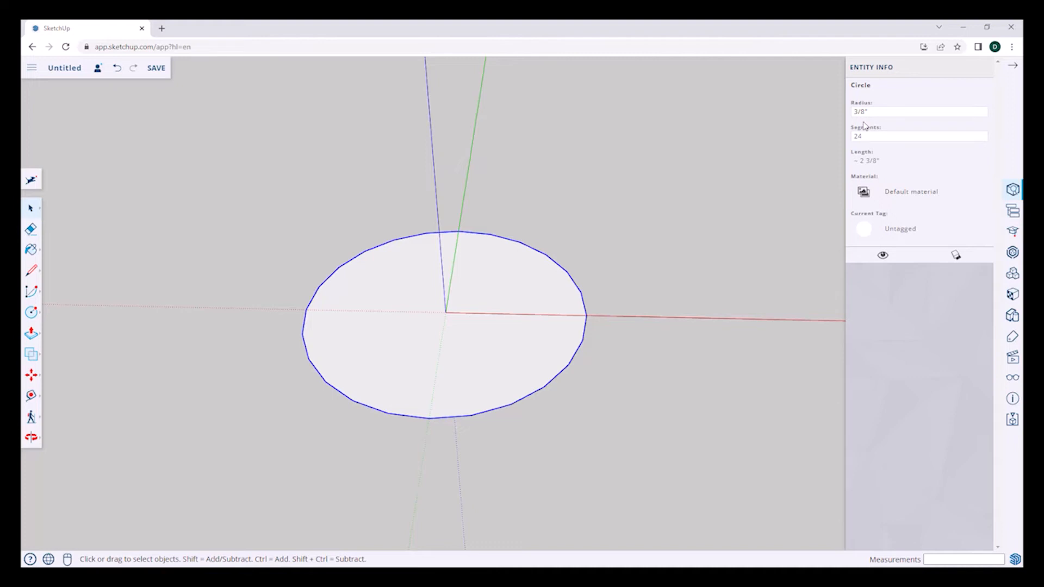
click(864, 133)
drag(873, 132, 834, 140)
text(86)
key(Return)
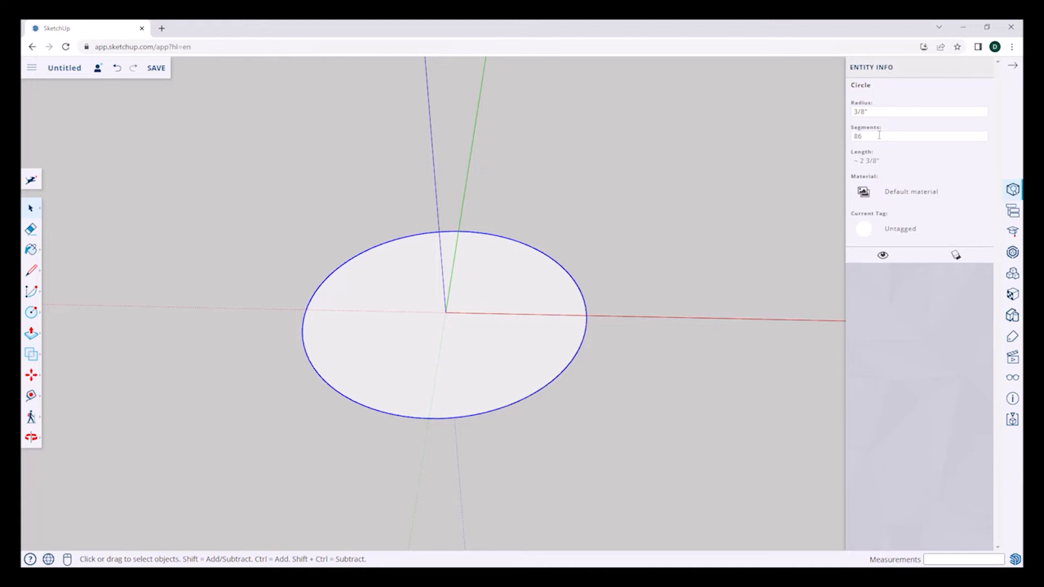
- Try higher segment counts for the circle, including 88, 97 and 100, and reselect its edge to check the setting
drag(880, 136, 832, 143)
text(88)
key(Return)
drag(880, 136, 821, 136)
text(8)
key(Return)
drag(866, 139, 823, 137)
text(97)
key(Return)
click(869, 136)
drag(906, 140, 822, 140)
text(100)
key(Return)
click(578, 378)
click(553, 372)
click(560, 382)
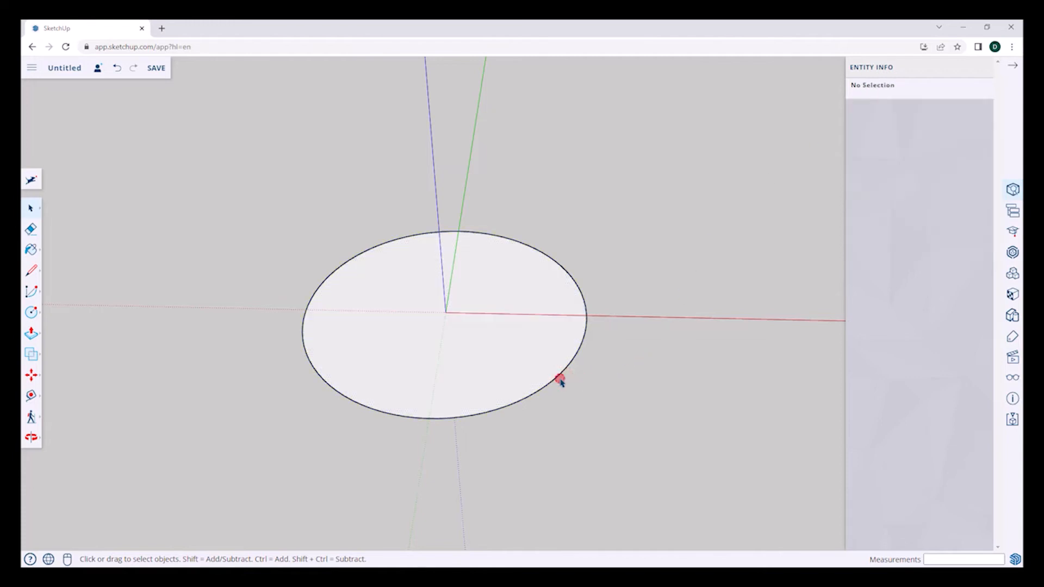
click(559, 383)
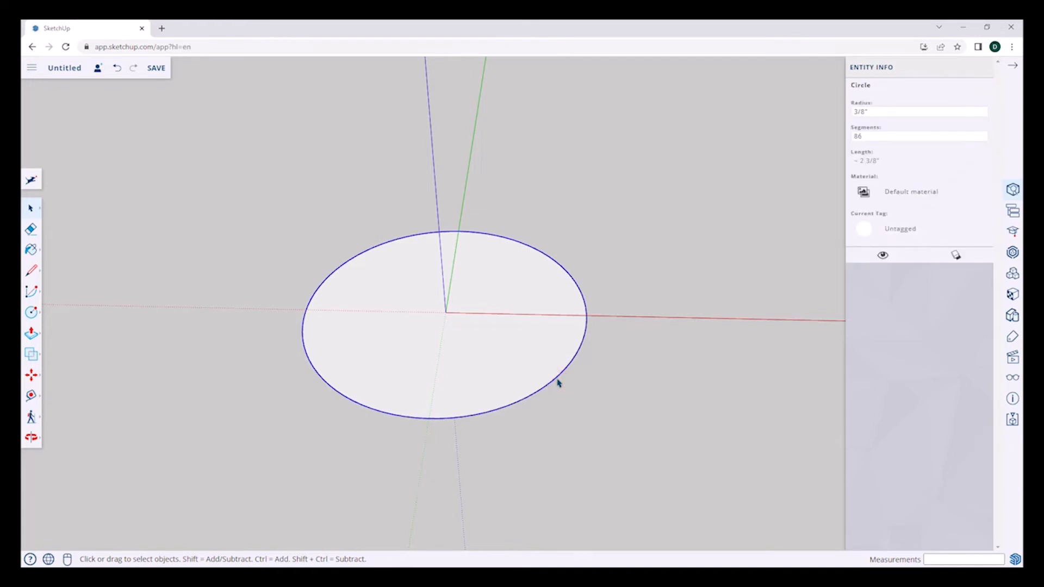
click(815, 165)
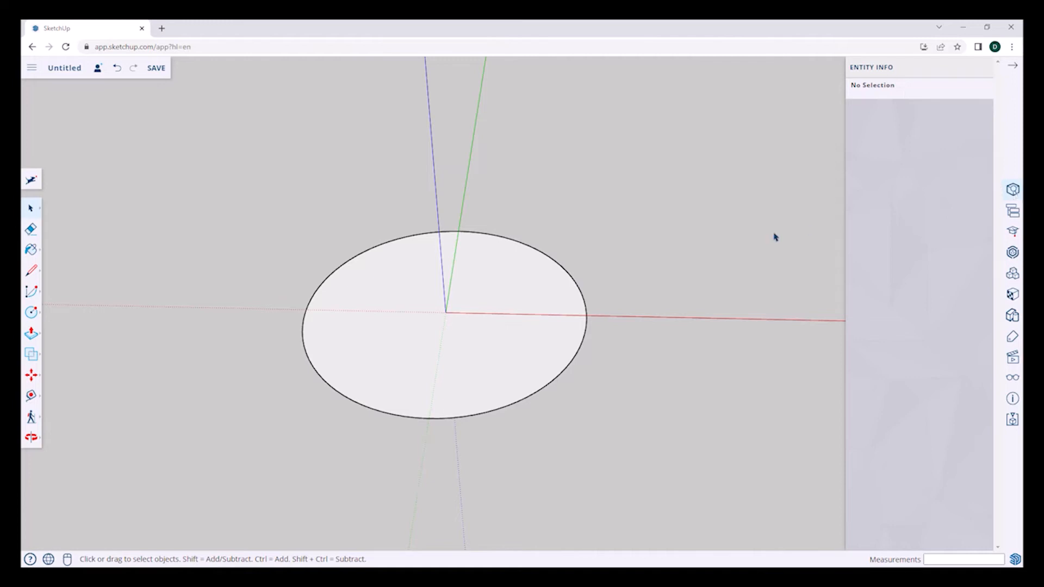
- Try to set the circle's segment count to 89 and reselect its edge to check the setting
click(574, 356)
click(573, 357)
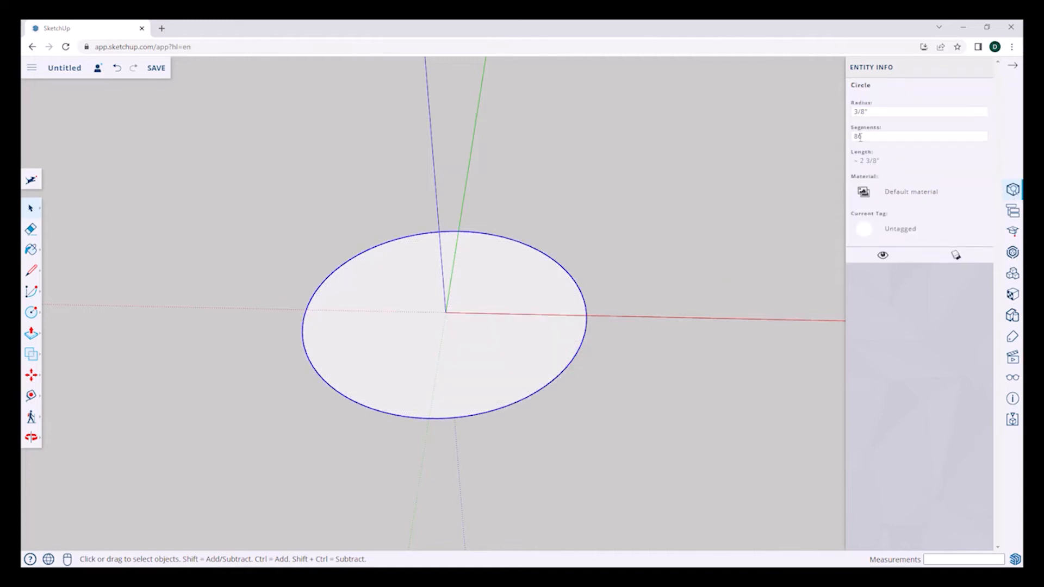
click(861, 137)
double_click(866, 136)
text(89)
key(Return)
click(675, 254)
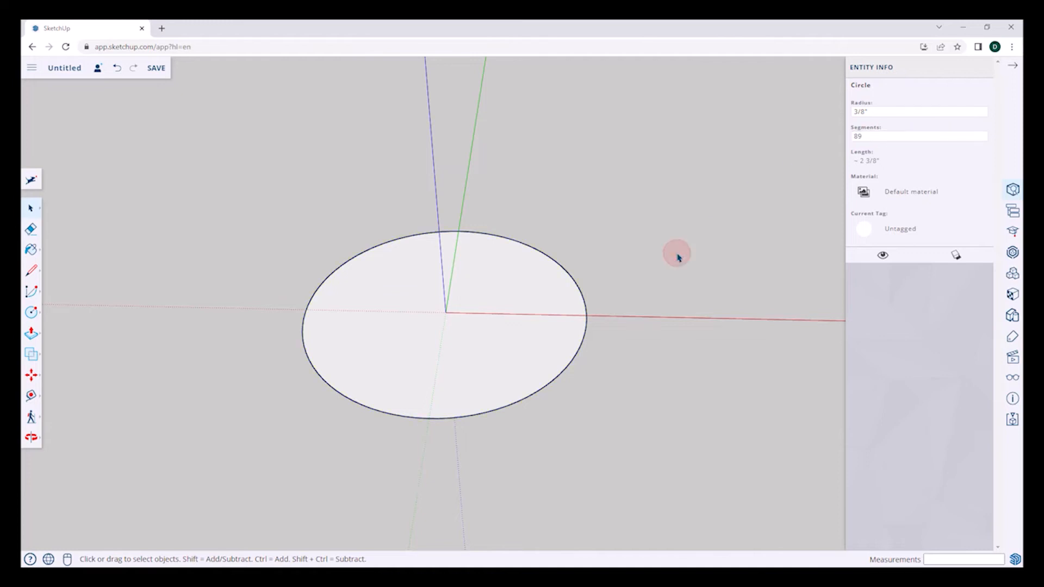
click(567, 372)
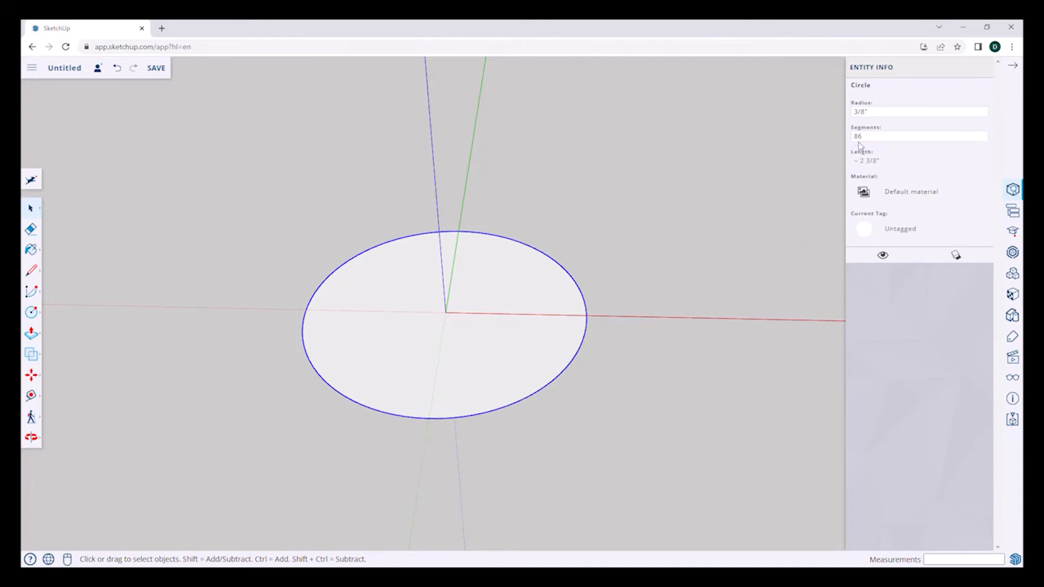
click(498, 459)
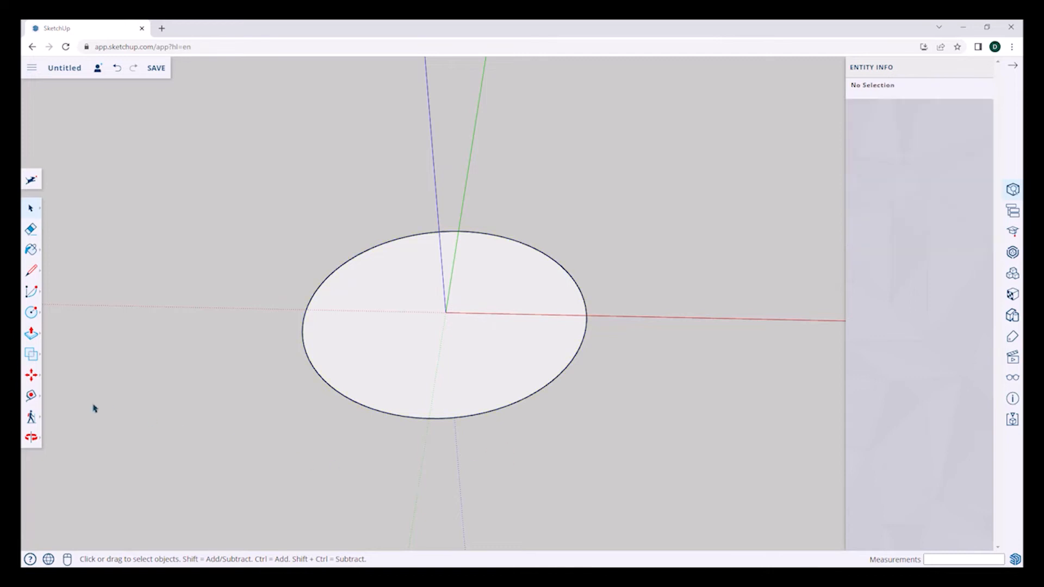
- Offset the circle's edge outward by .5 inch to form a surrounding ring
click(360, 356)
click(95, 368)
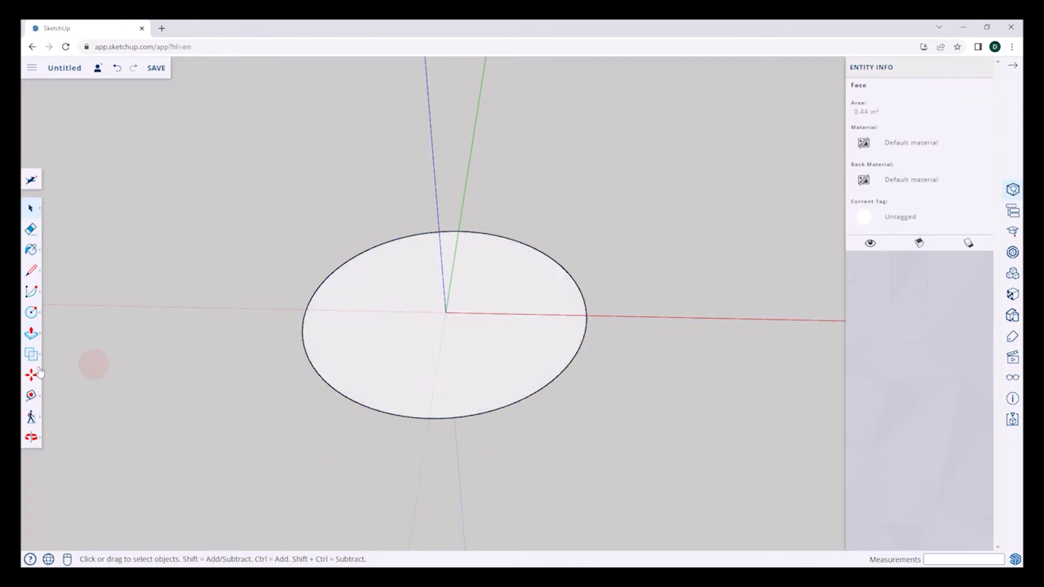
click(39, 356)
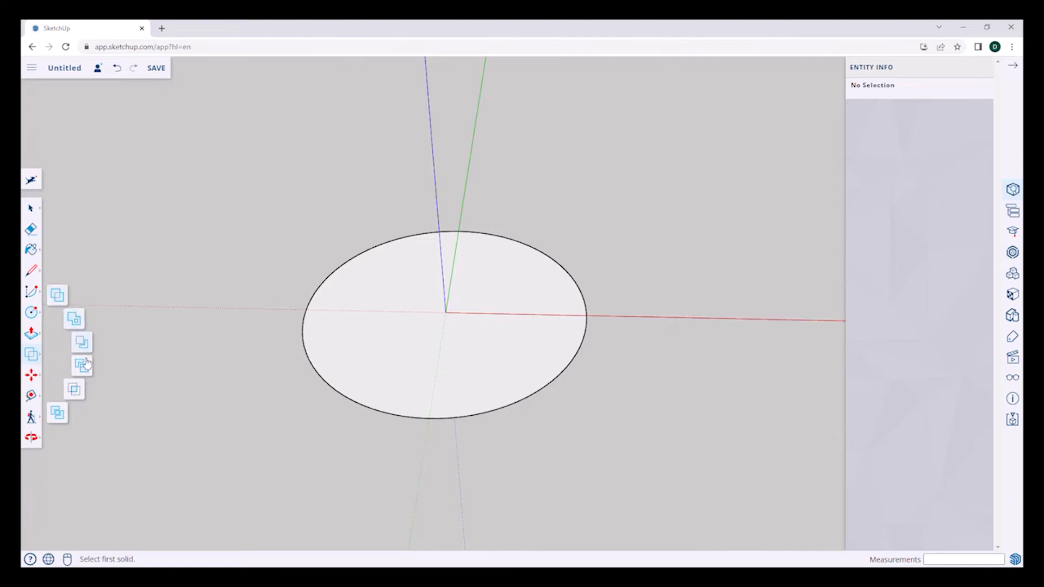
click(39, 337)
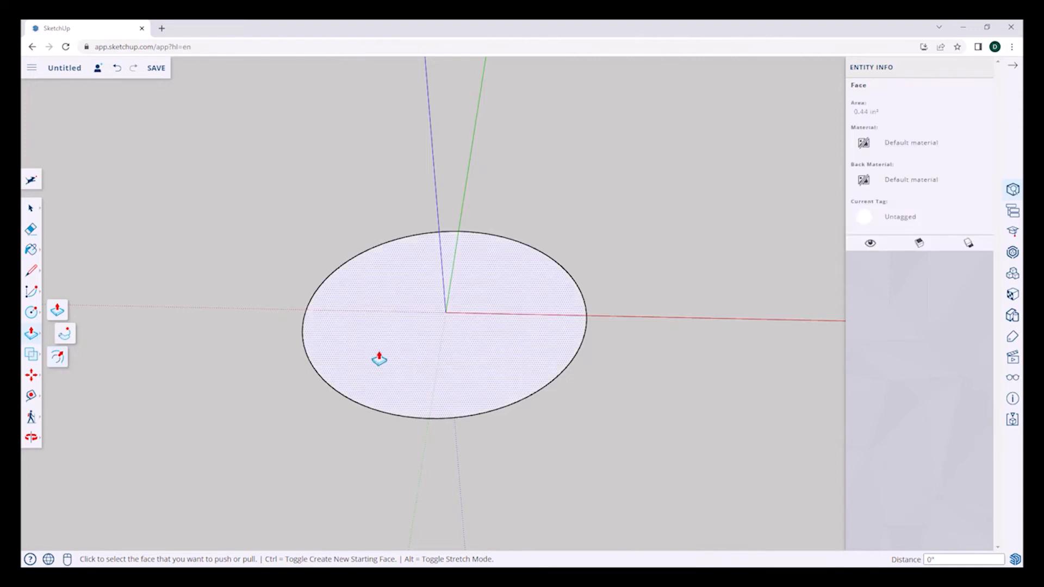
click(57, 356)
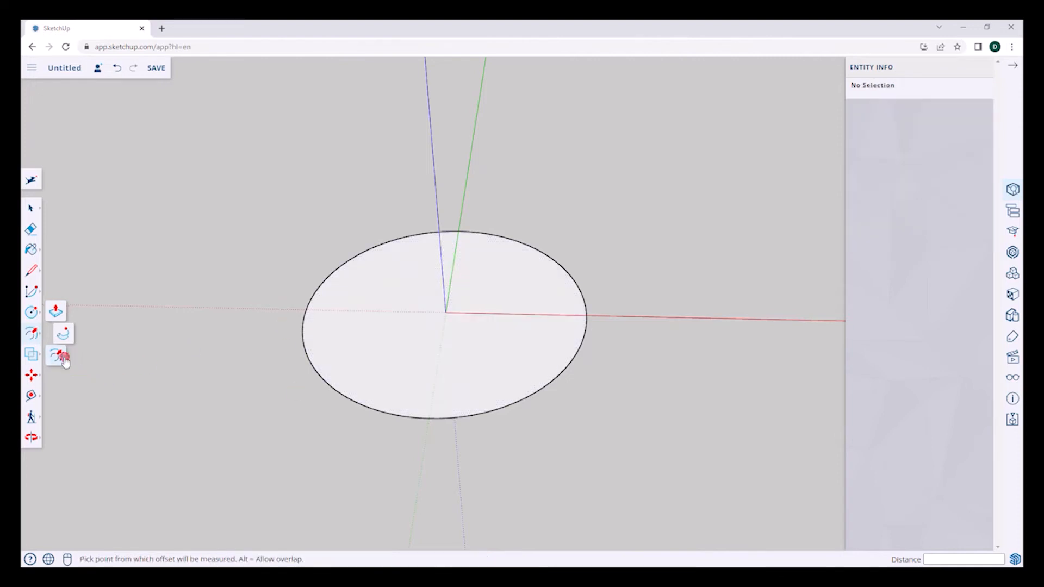
click(327, 384)
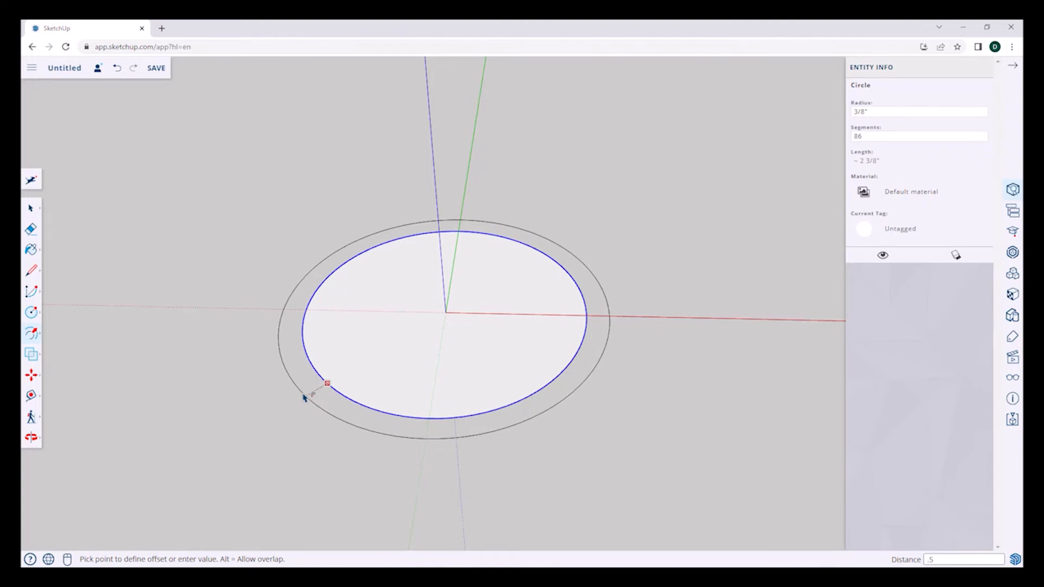
text(.5)
key(Return)
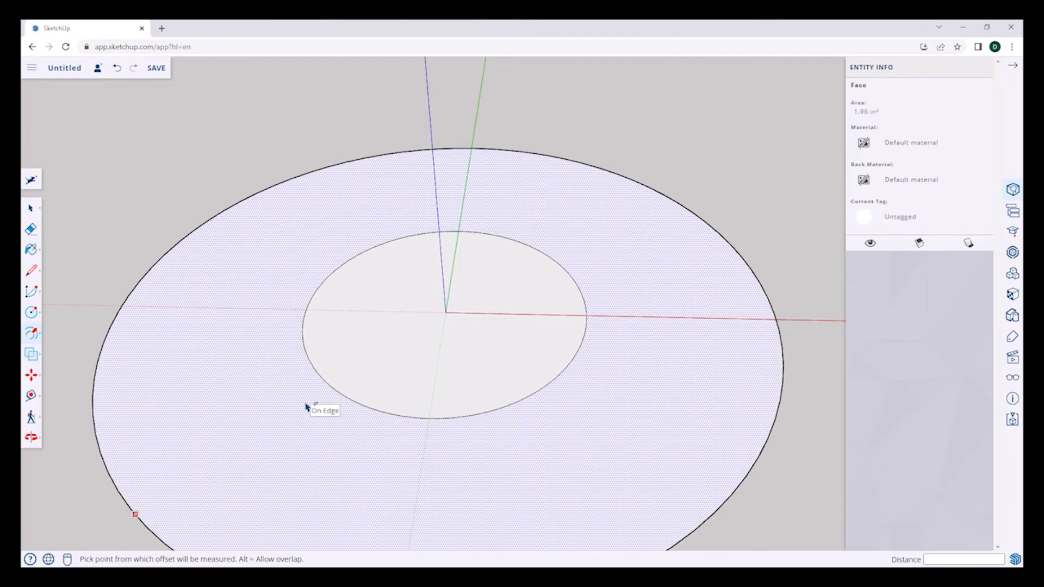
- Push/Pull the inner circle's face upward by 1 inch to form a central cylinder
key(h)
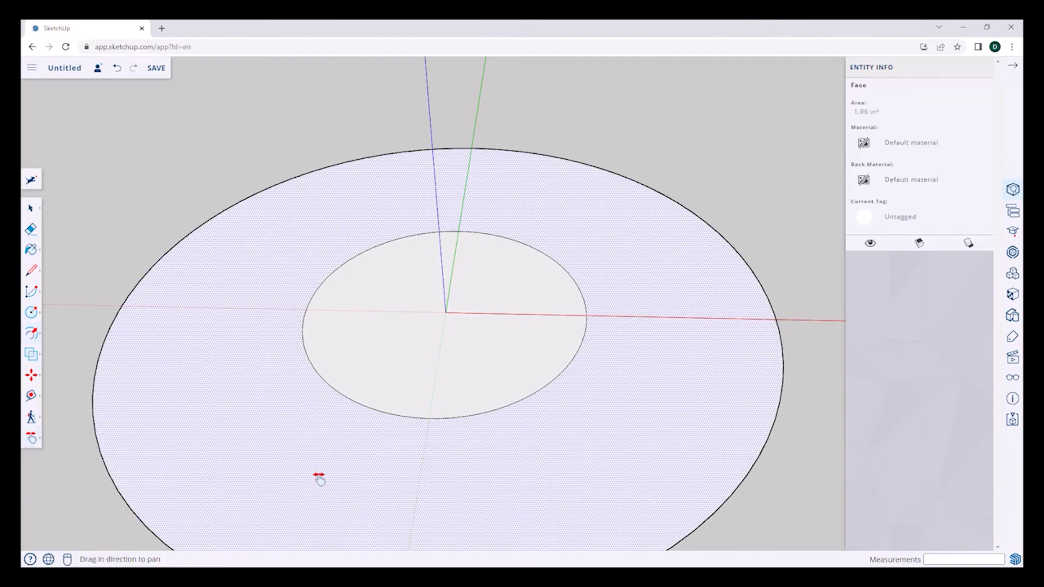
drag(317, 478, 324, 368)
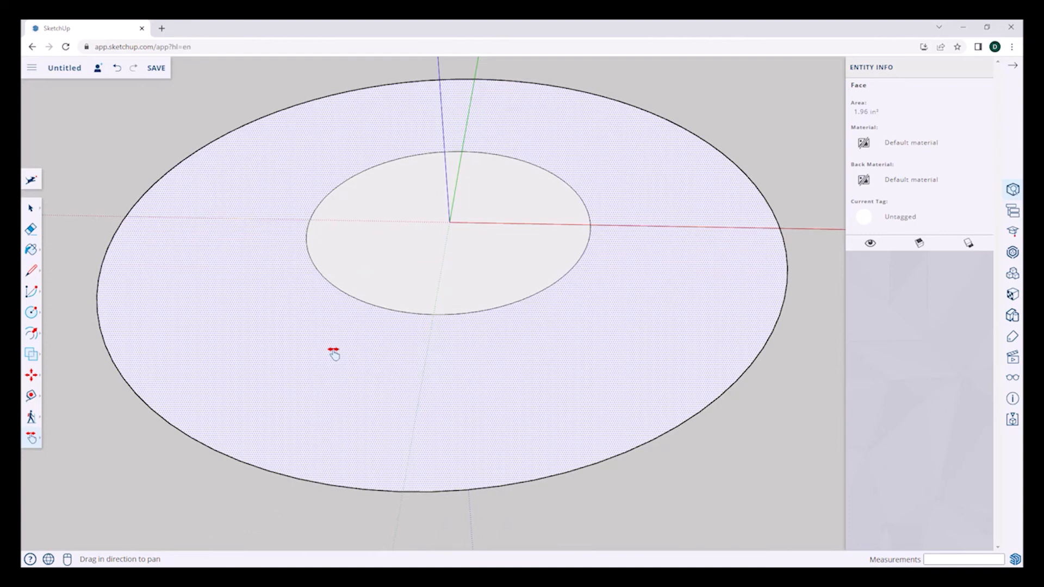
scroll(333, 354, down, 2)
scroll(334, 353, down, 1)
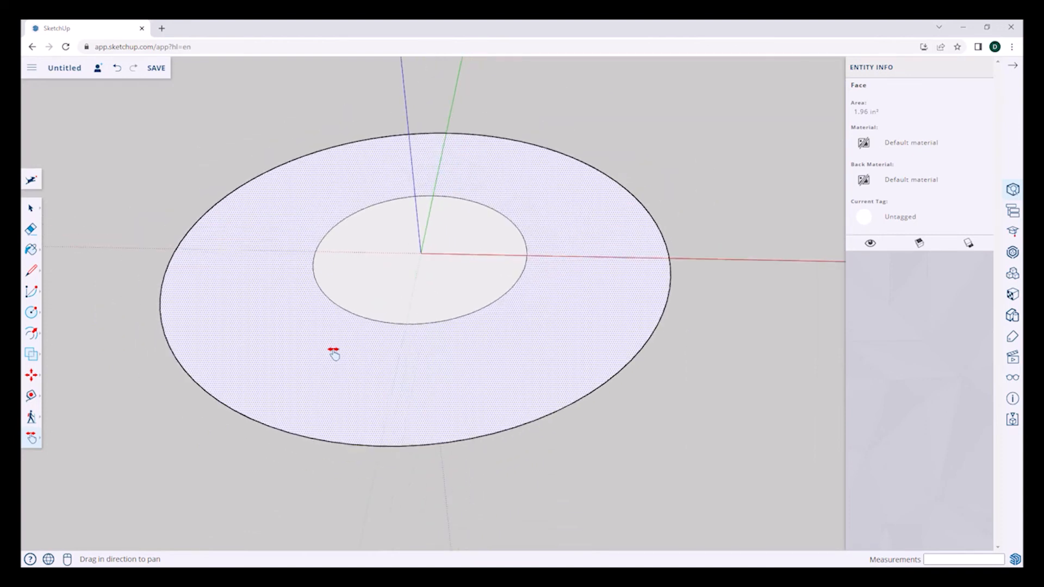
scroll(334, 354, up, 2)
scroll(333, 353, down, 2)
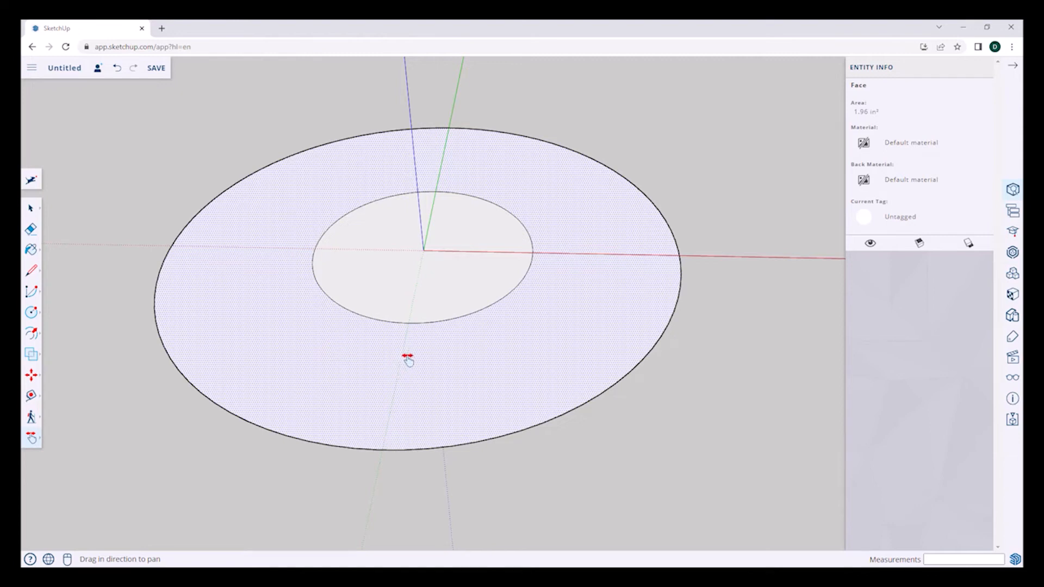
click(39, 444)
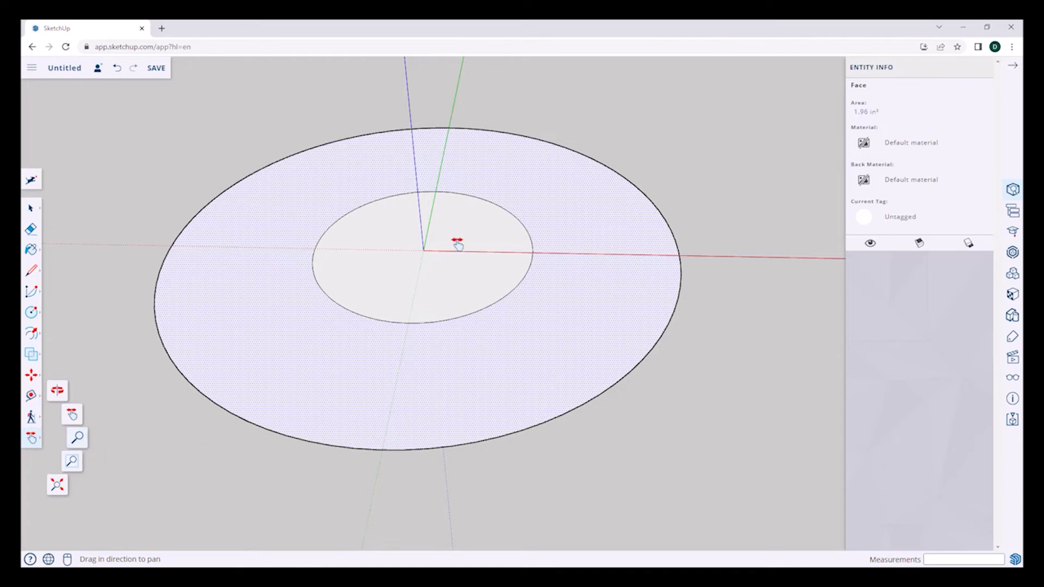
key(space)
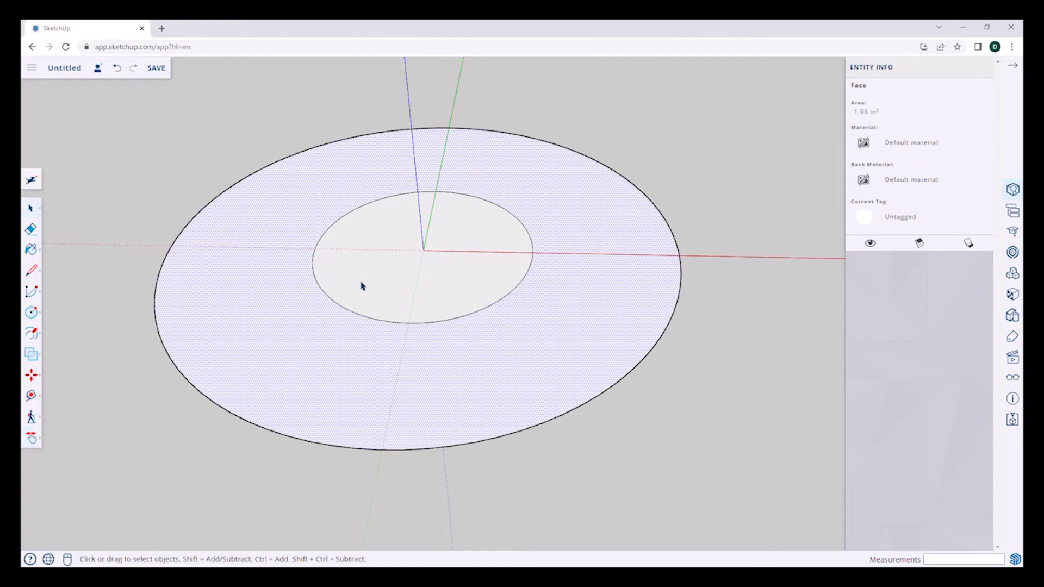
click(39, 336)
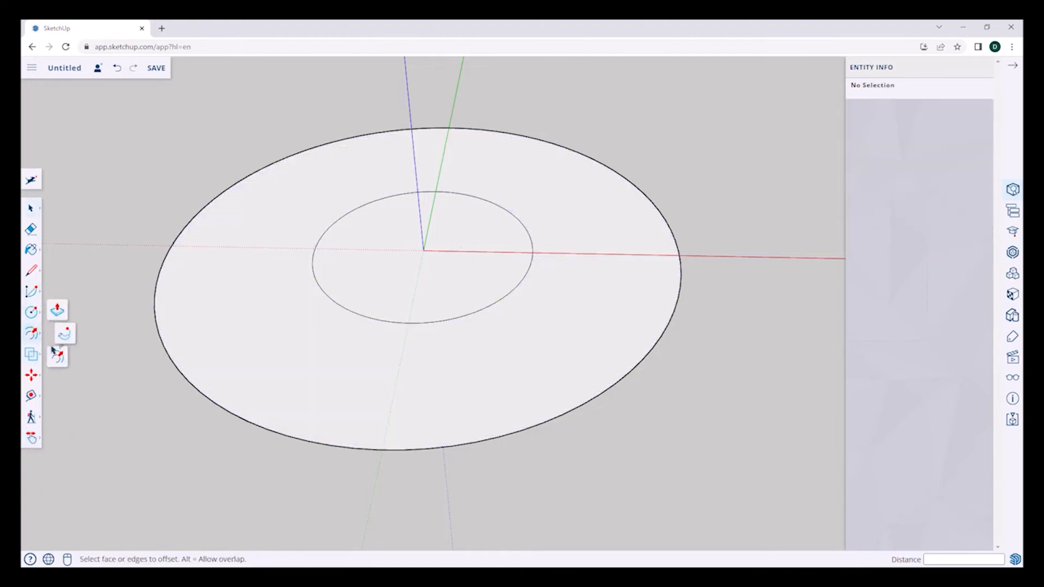
click(56, 311)
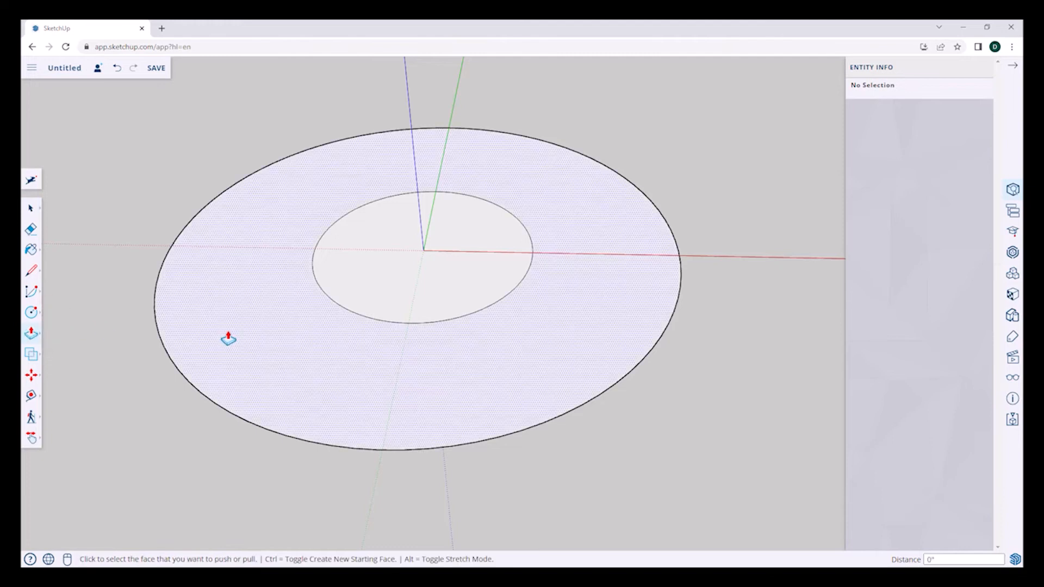
click(372, 270)
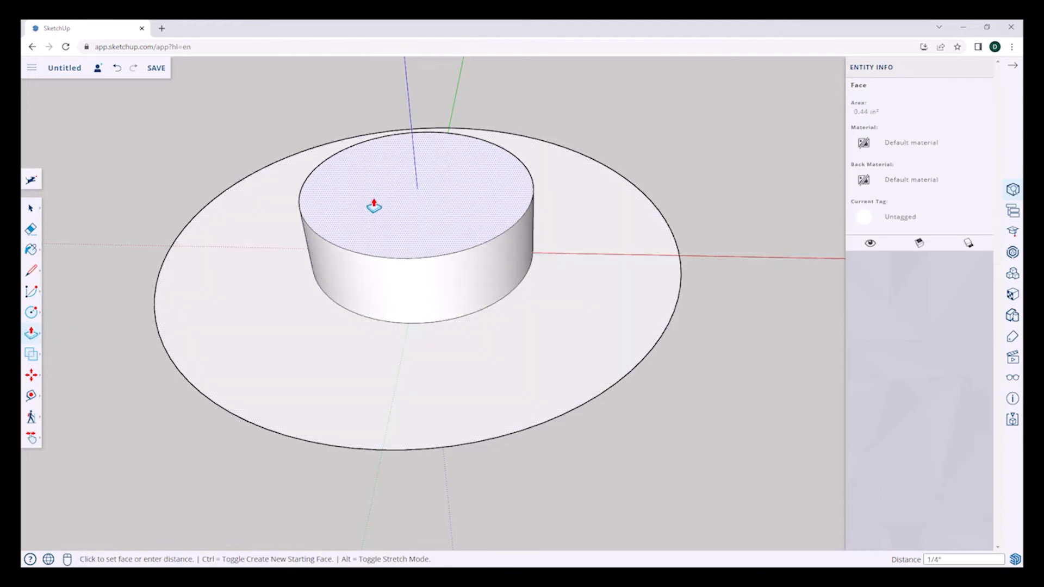
text(1)
key(Return)
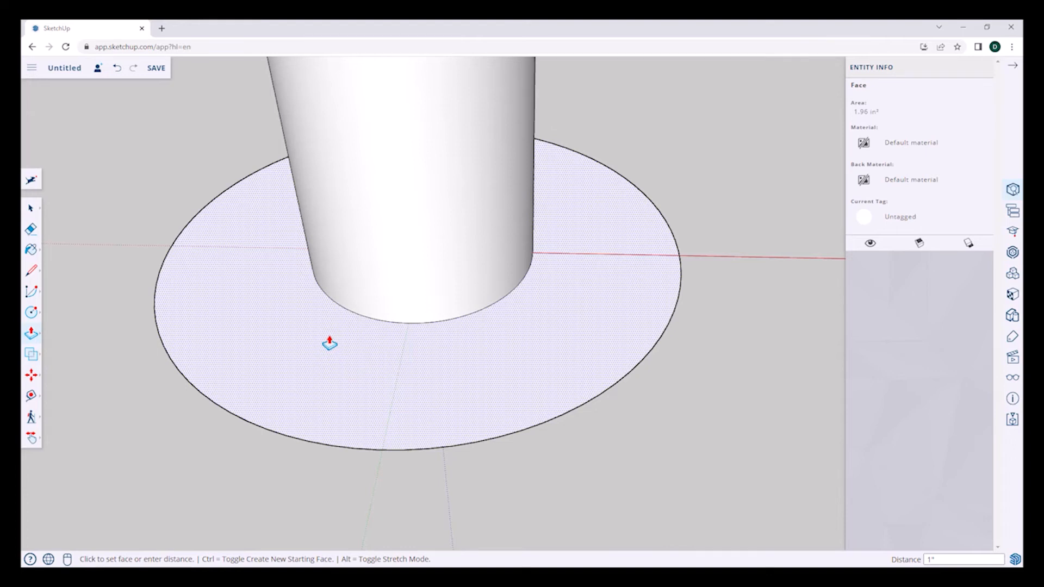
- Push/Pull the outer ring's face upward by 1/4 inch to form a flange around the cylinder
click(330, 344)
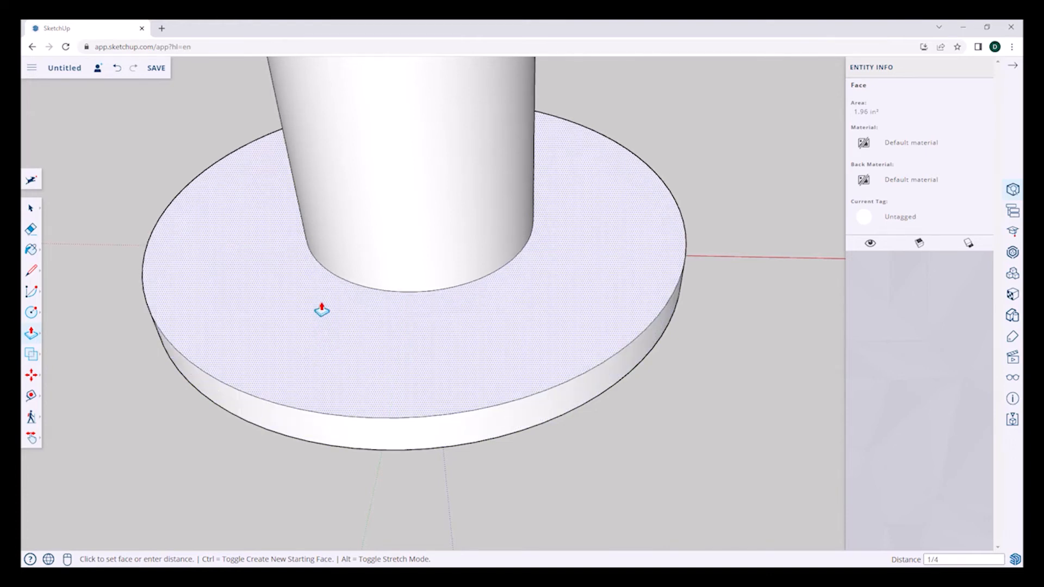
key(Return)
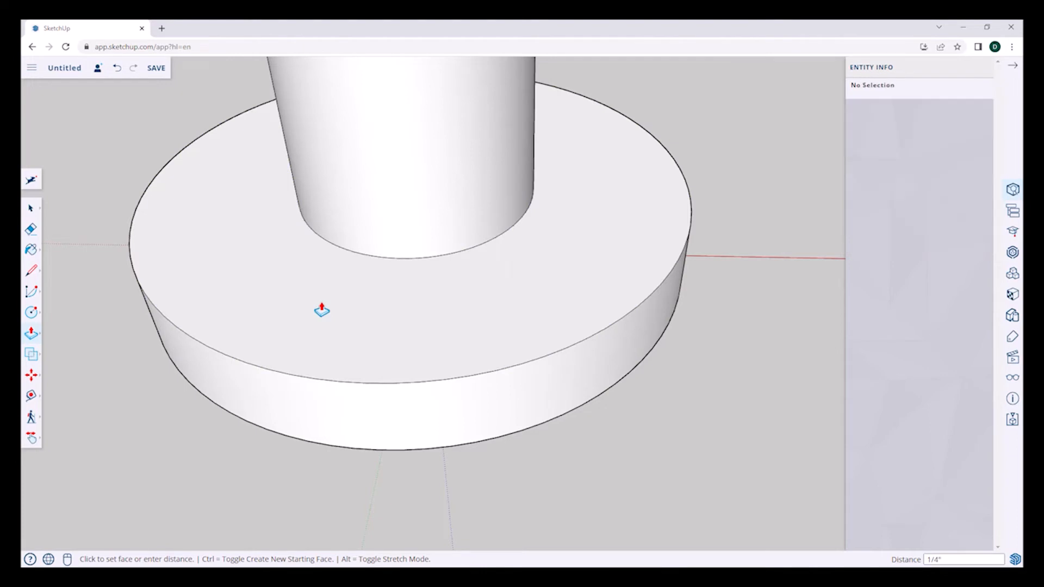
click(314, 317)
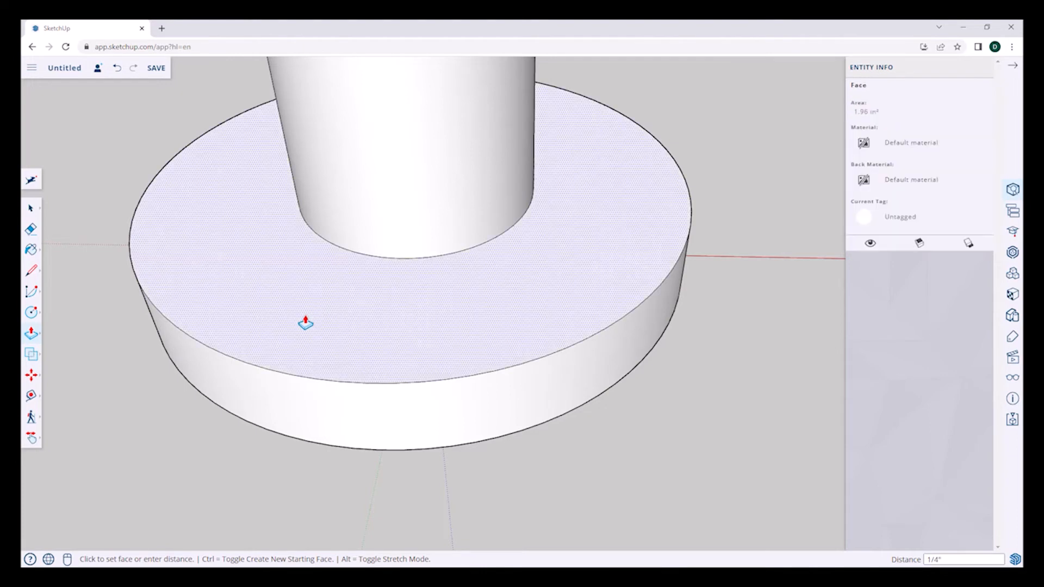
- Orbit around the flanged cylinder to examine its underside
key(h)
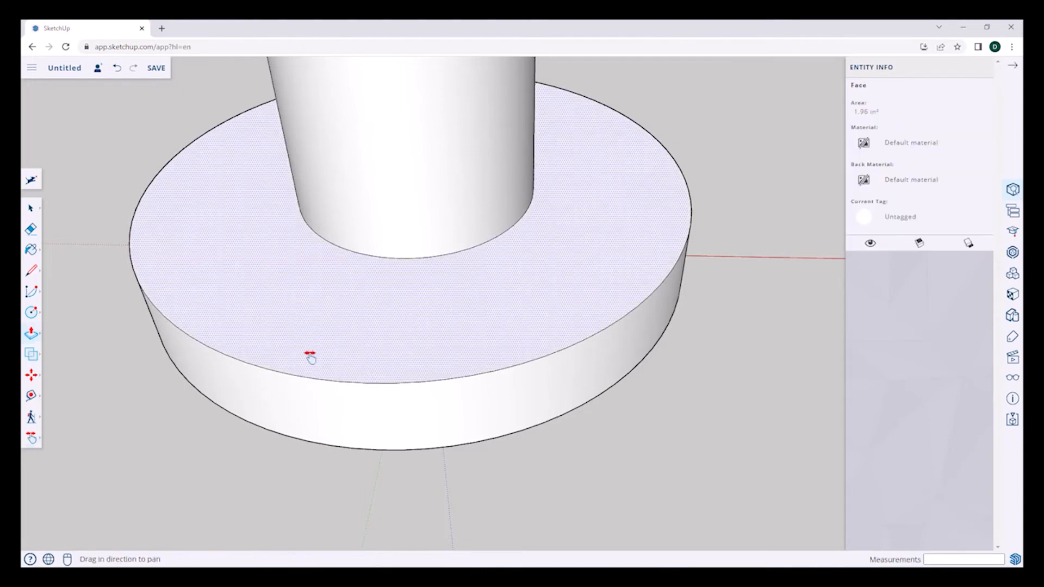
drag(317, 396, 356, 324)
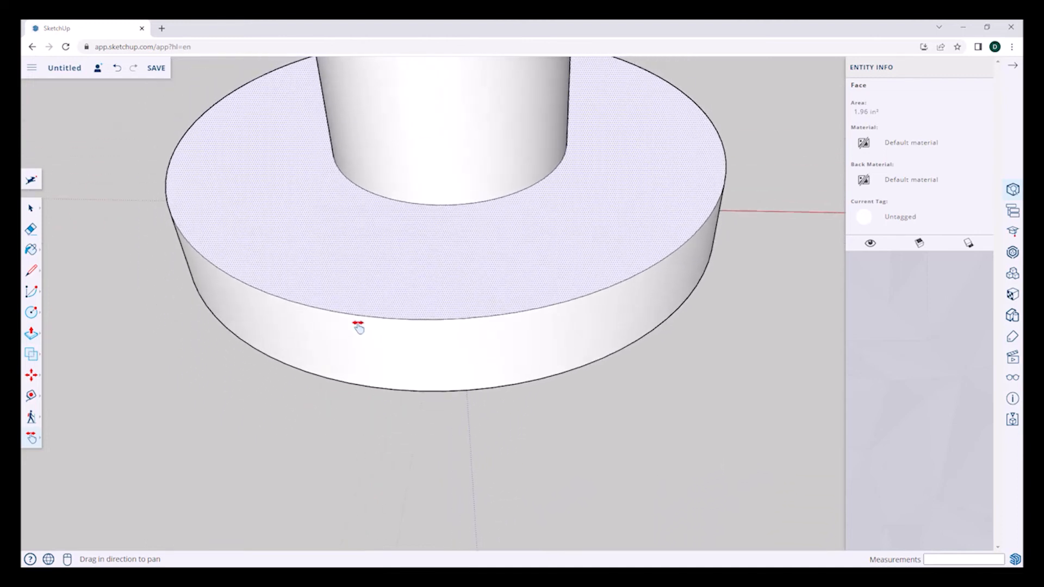
scroll(348, 291, down, 3)
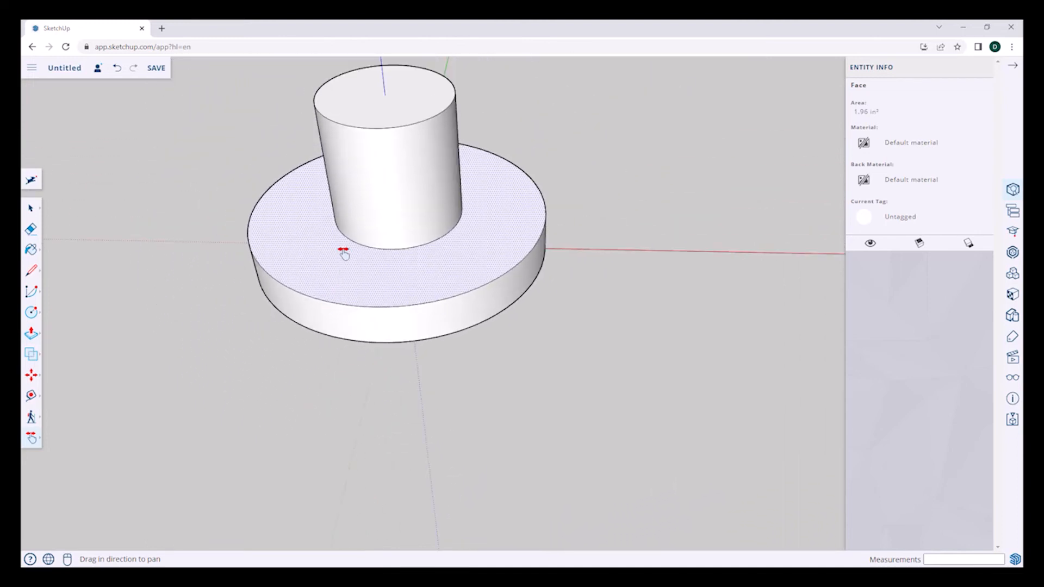
drag(343, 250, 327, 367)
drag(323, 397, 327, 375)
key(o)
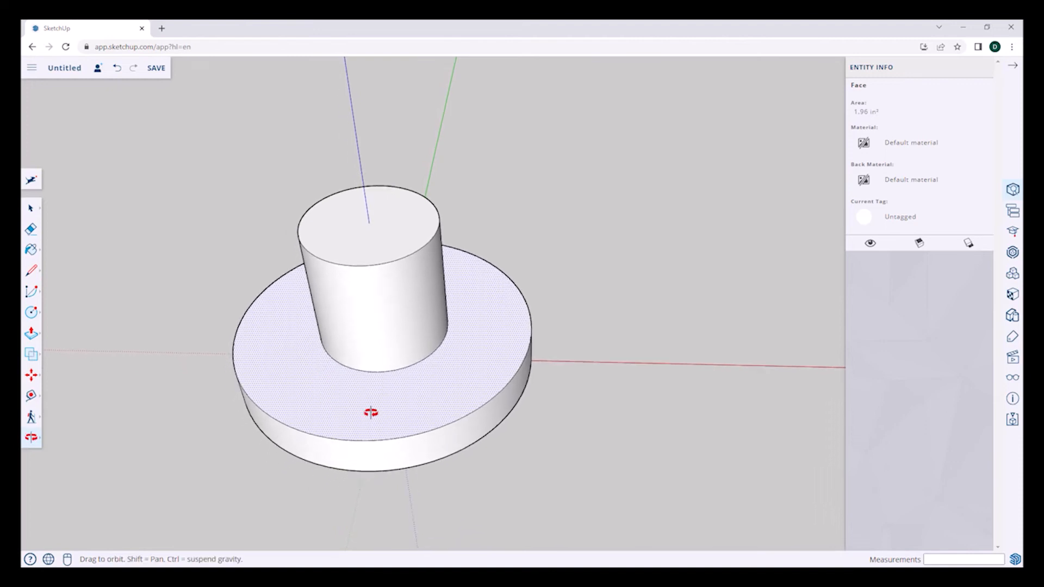
drag(435, 451, 449, 134)
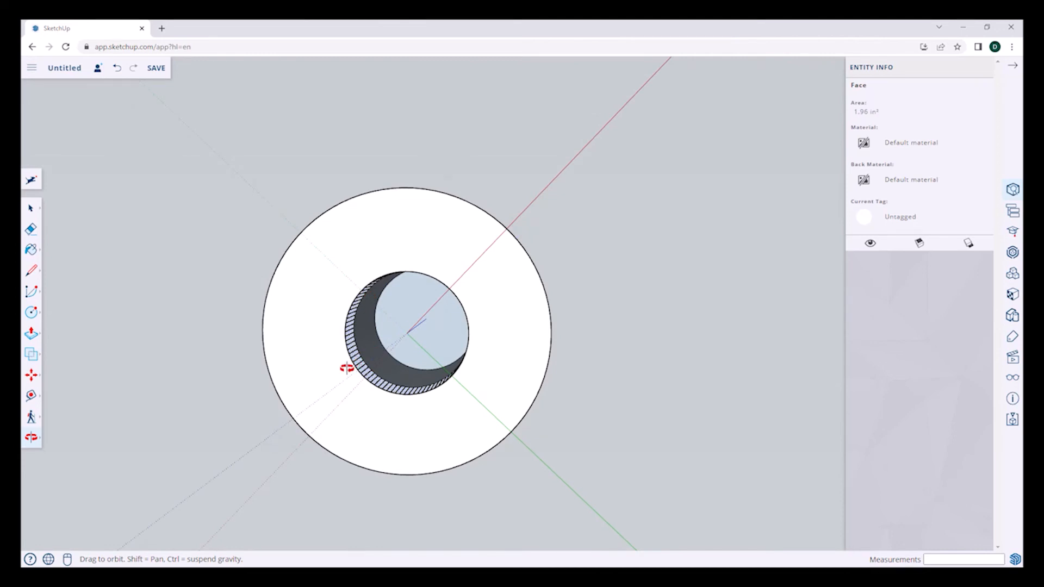
- Draw a line about 3/4 inch long across the underside's circular opening, between two points on its edge, to fill it with faces
key(l)
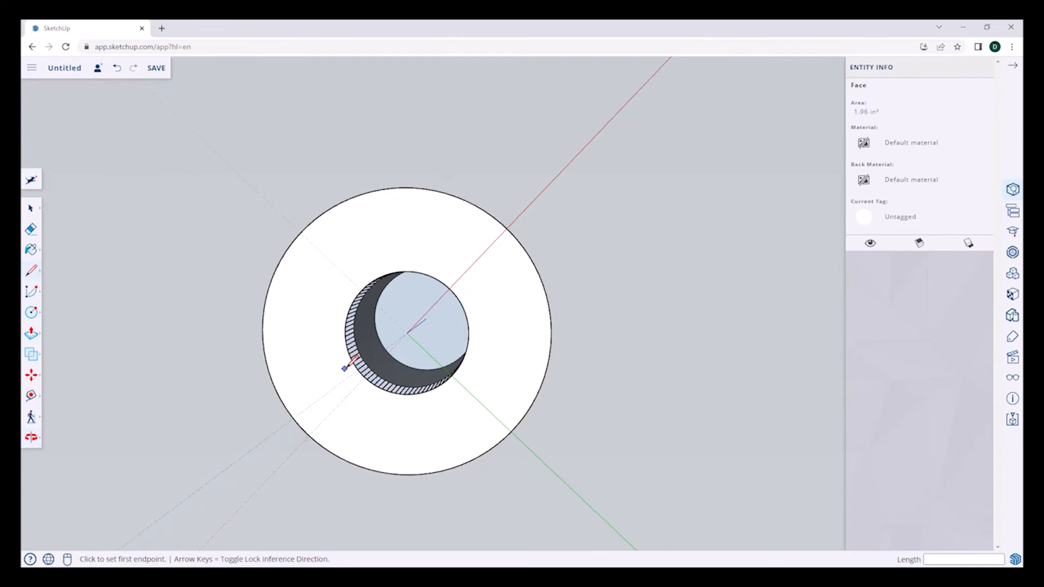
click(352, 362)
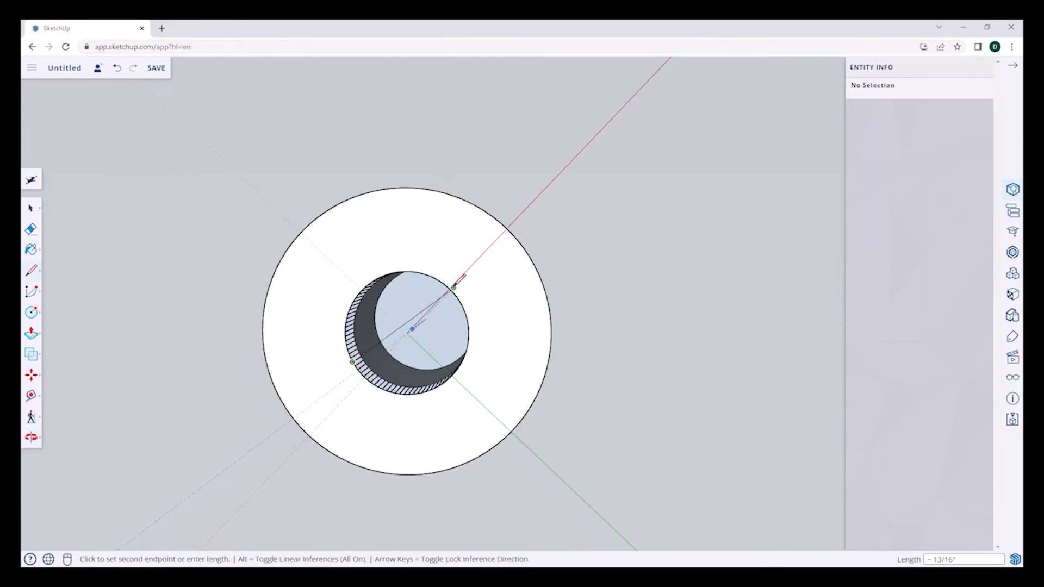
click(444, 284)
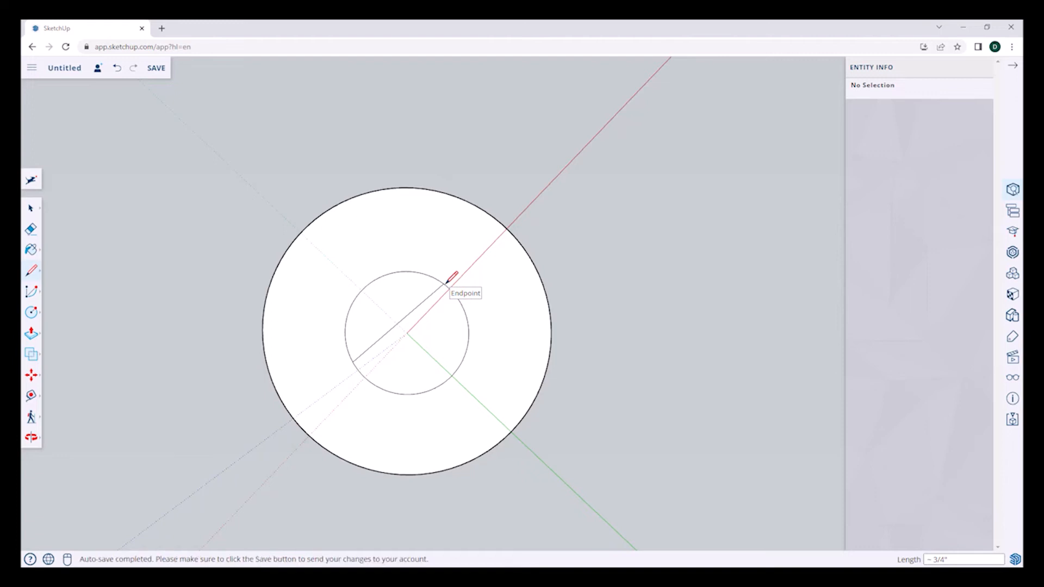
- Erase the dividing line and the inner circle's arcs to leave one continuous face on the underside
key(e)
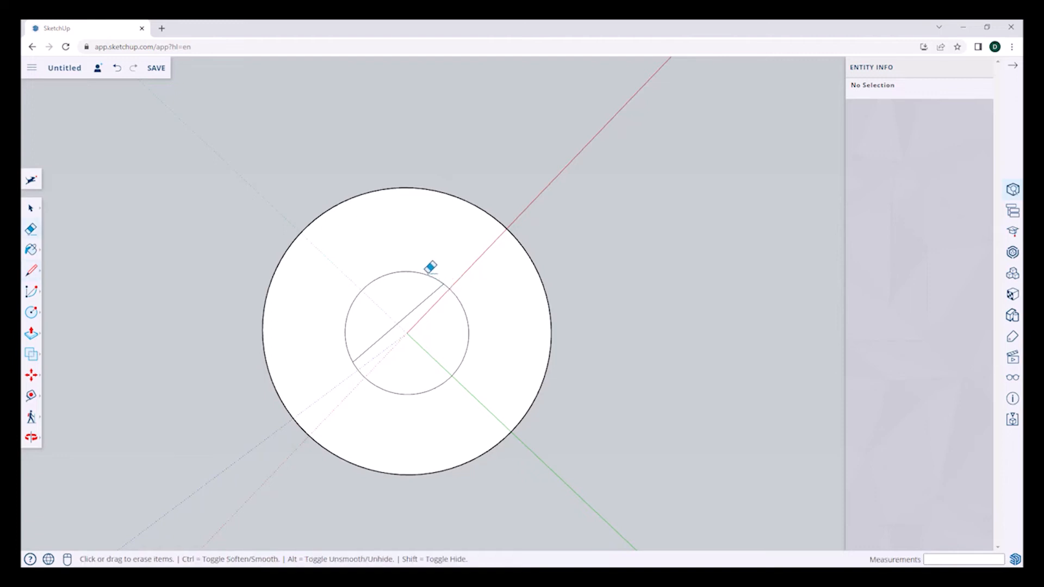
click(428, 275)
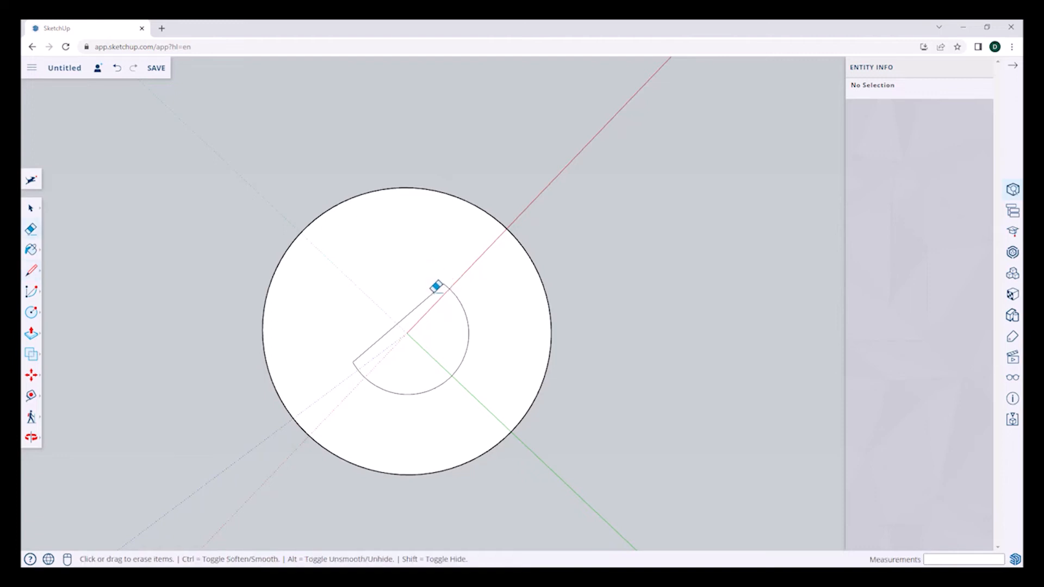
click(433, 293)
drag(459, 294, 468, 354)
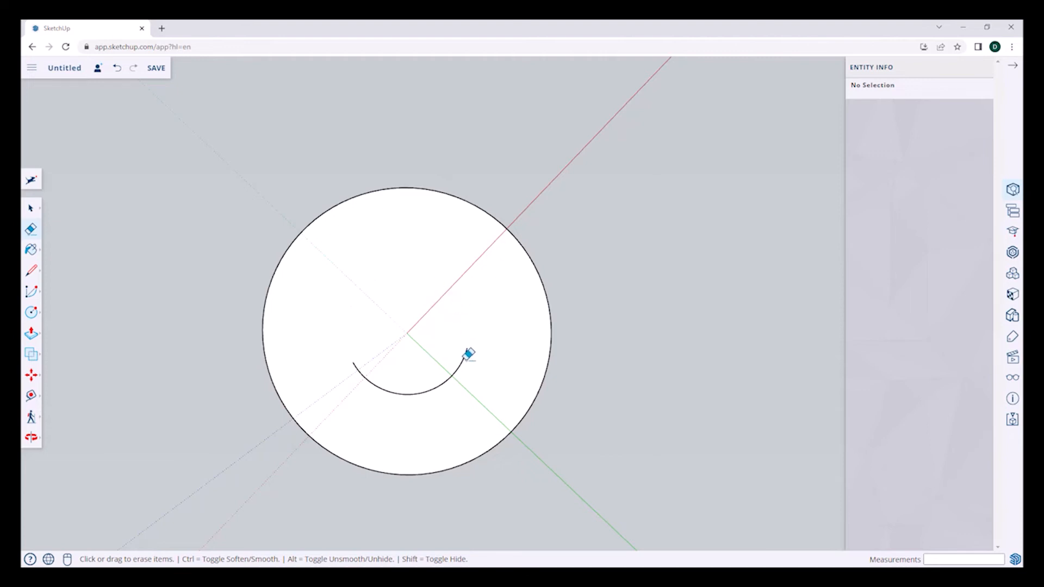
click(462, 356)
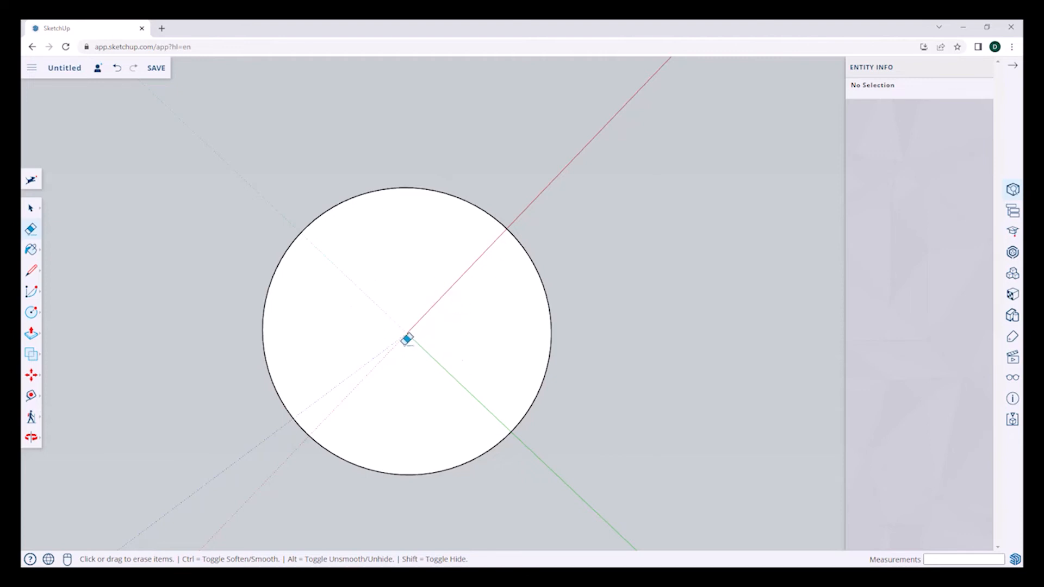
- Apply the X-ray style from the Default Styles collection to see inside the flanged cylinder
middle_drag(399, 345, 399, 325)
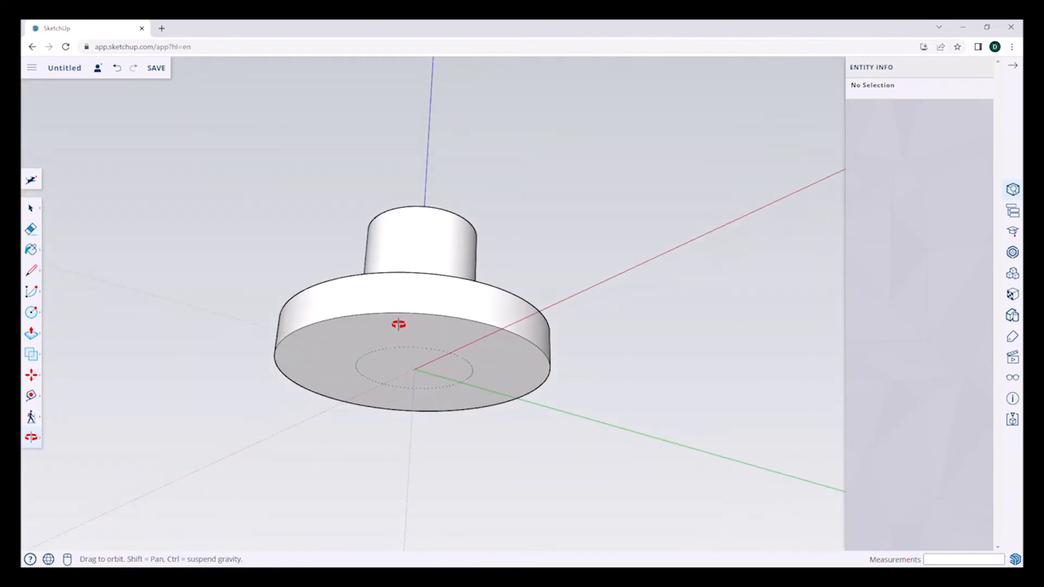
drag(403, 311, 399, 400)
scroll(410, 384, up, 3)
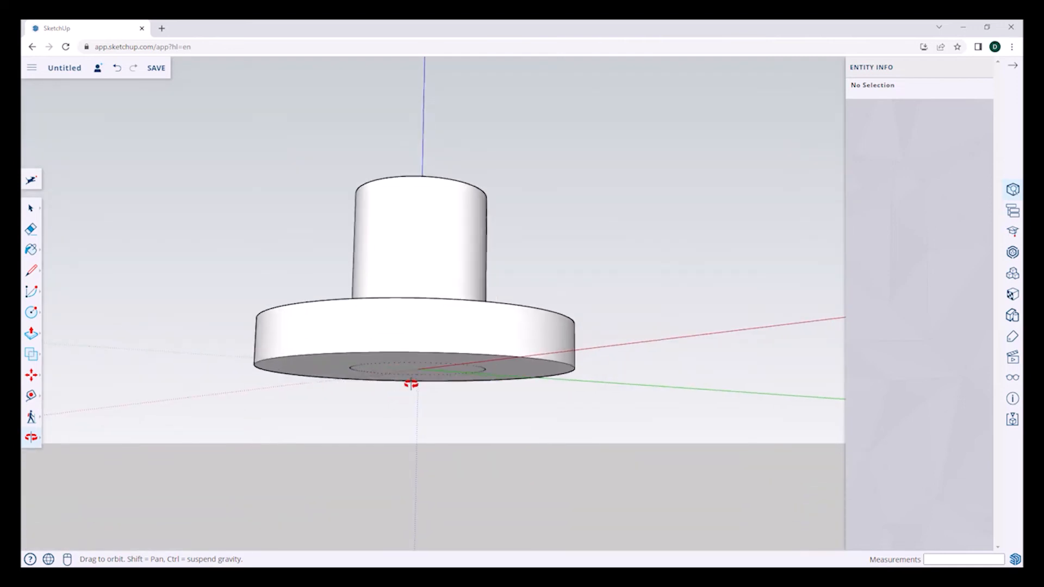
scroll(411, 389, up, 2)
mouse_move(405, 345)
mouse_down()
mouse_move(399, 398)
mouse_move(410, 332)
mouse_up()
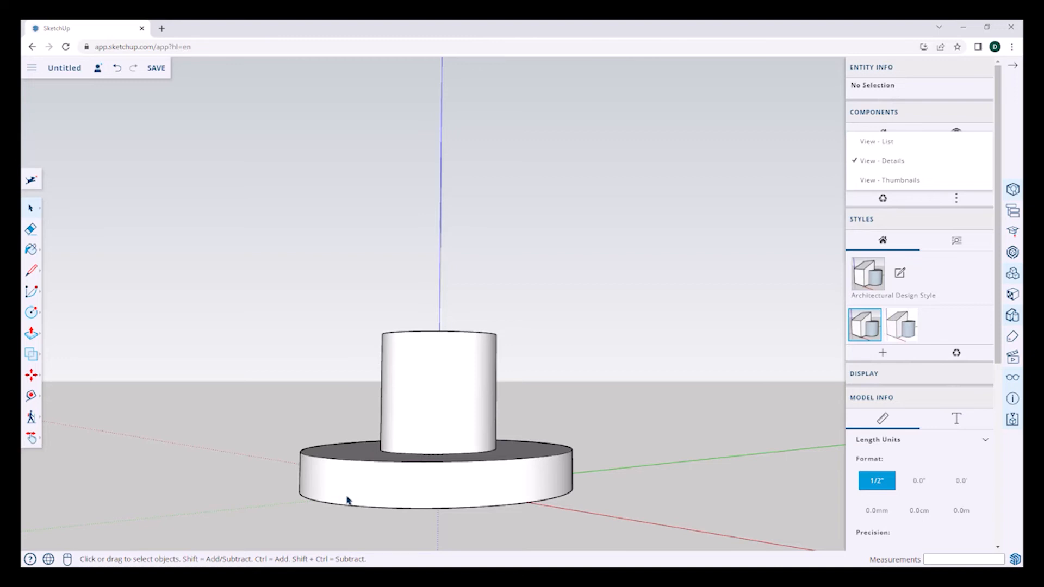
shift+middle_drag(385, 503, 364, 494)
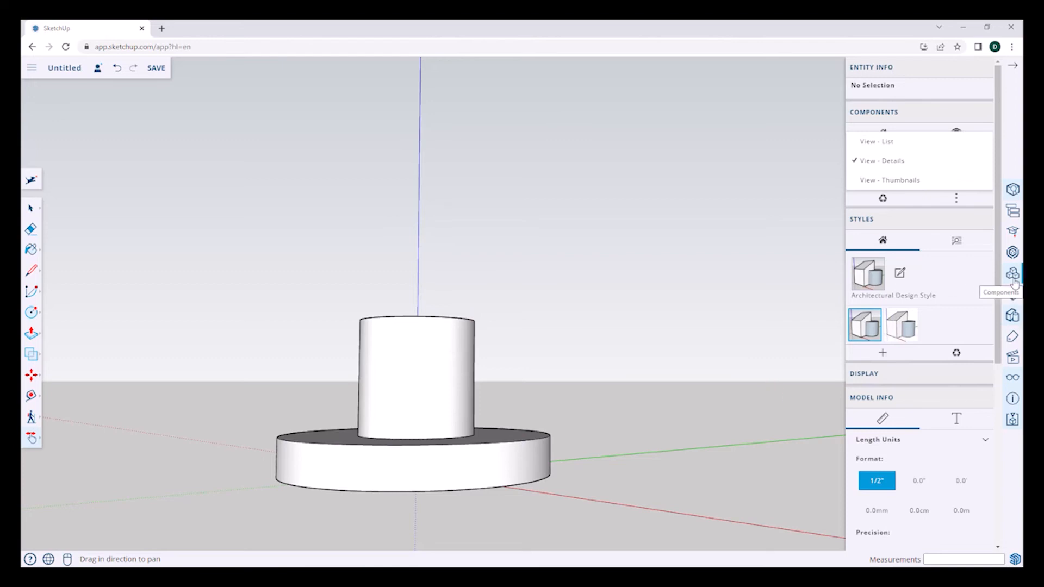
click(1013, 314)
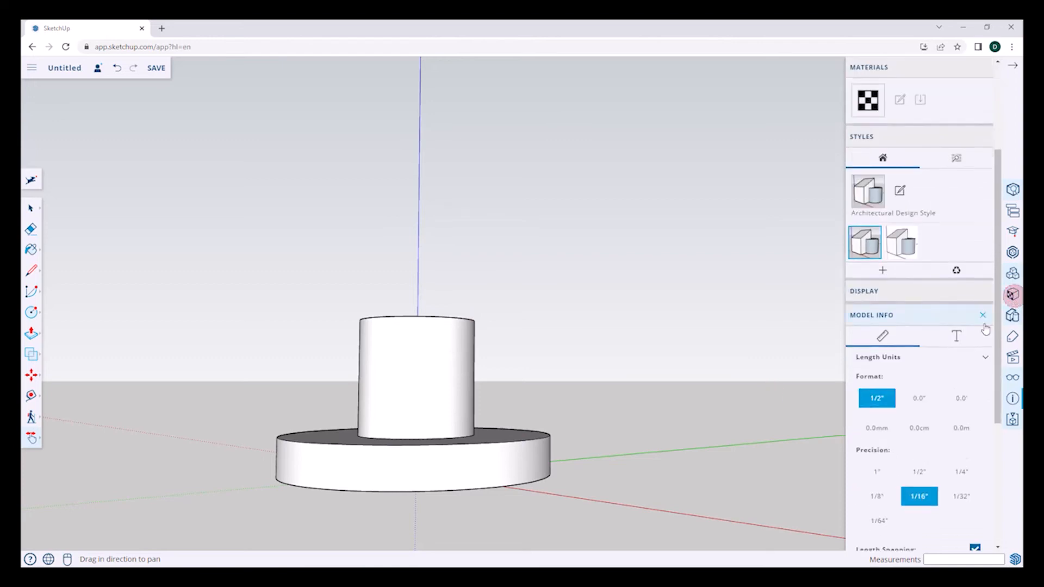
click(1013, 318)
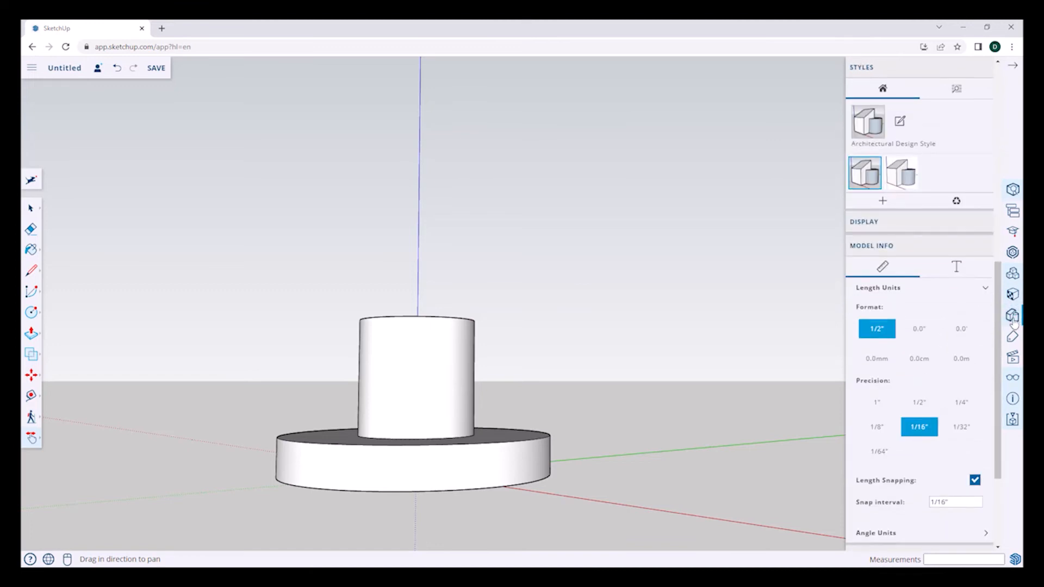
click(1013, 317)
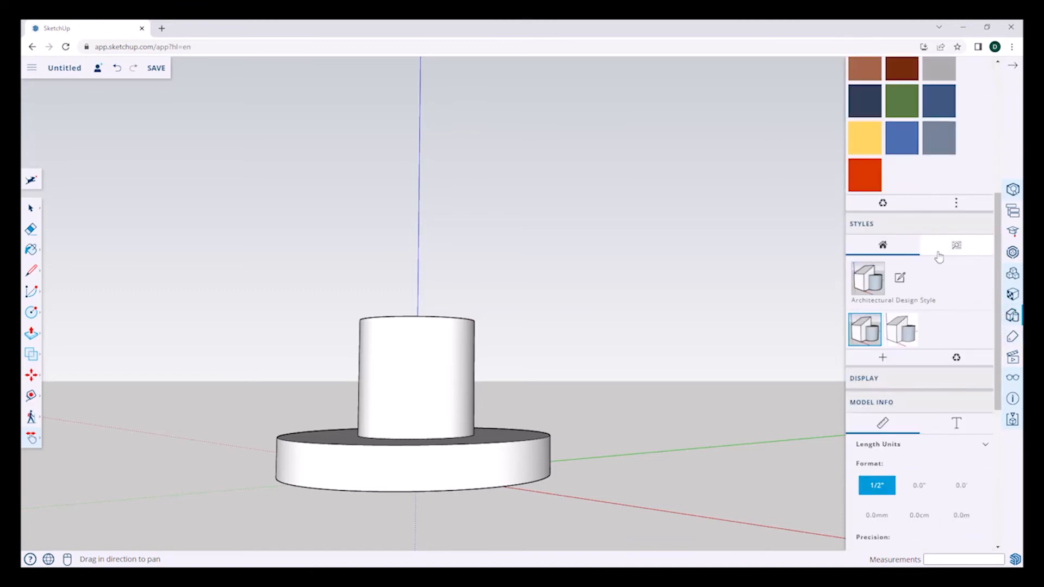
click(960, 248)
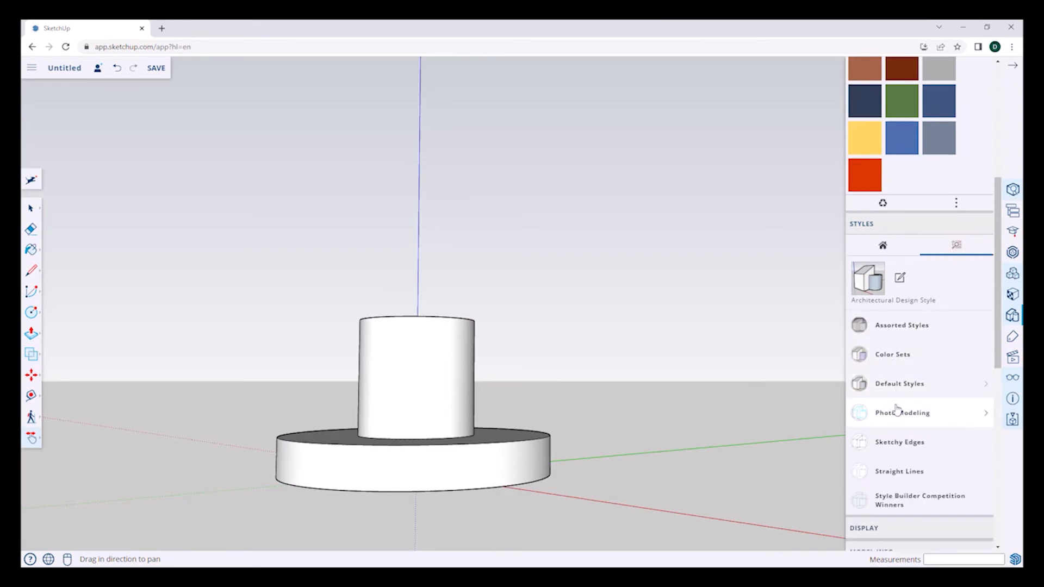
click(894, 384)
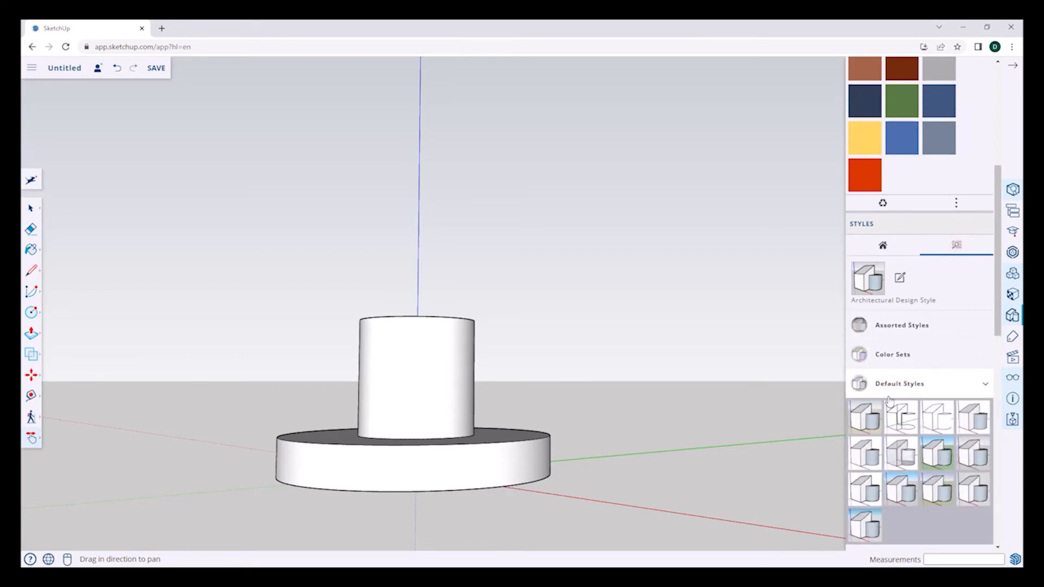
click(910, 456)
- Inspect the inside of the see-through model, apply the Shaded with textures style and collapse the side panels
scroll(374, 481, up, 3)
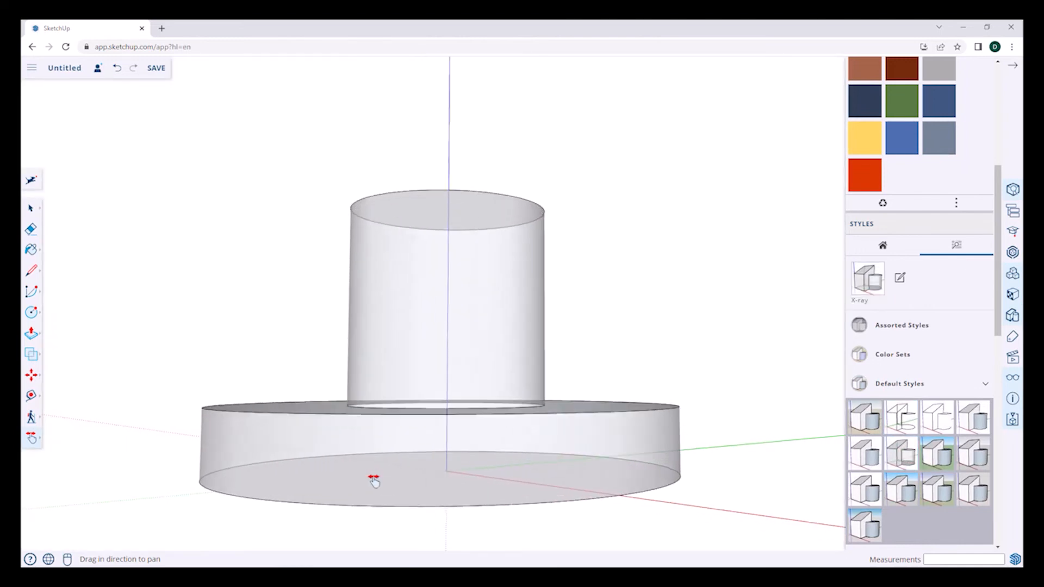
scroll(374, 481, up, 5)
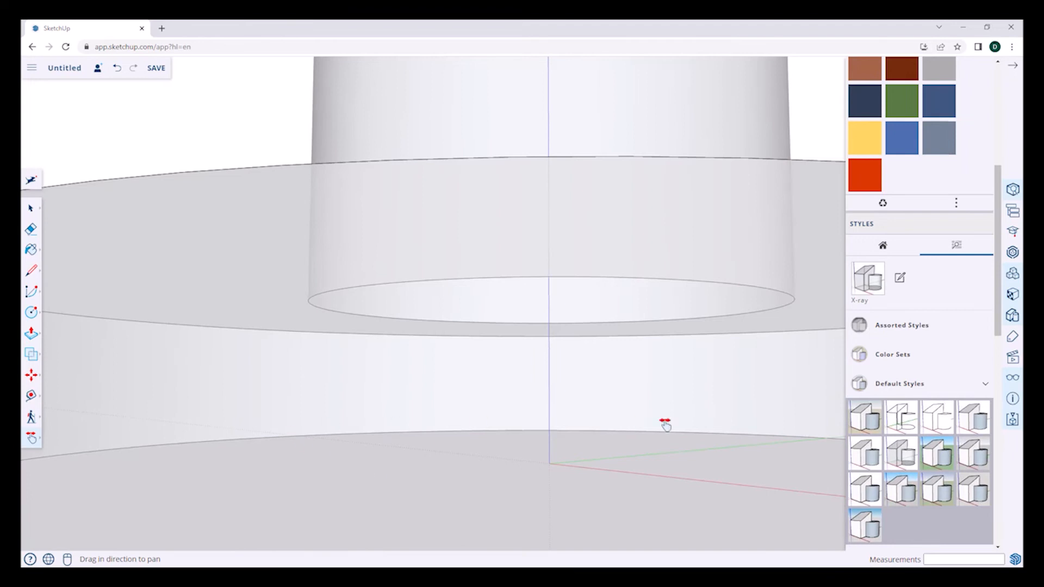
scroll(606, 415, down, 5)
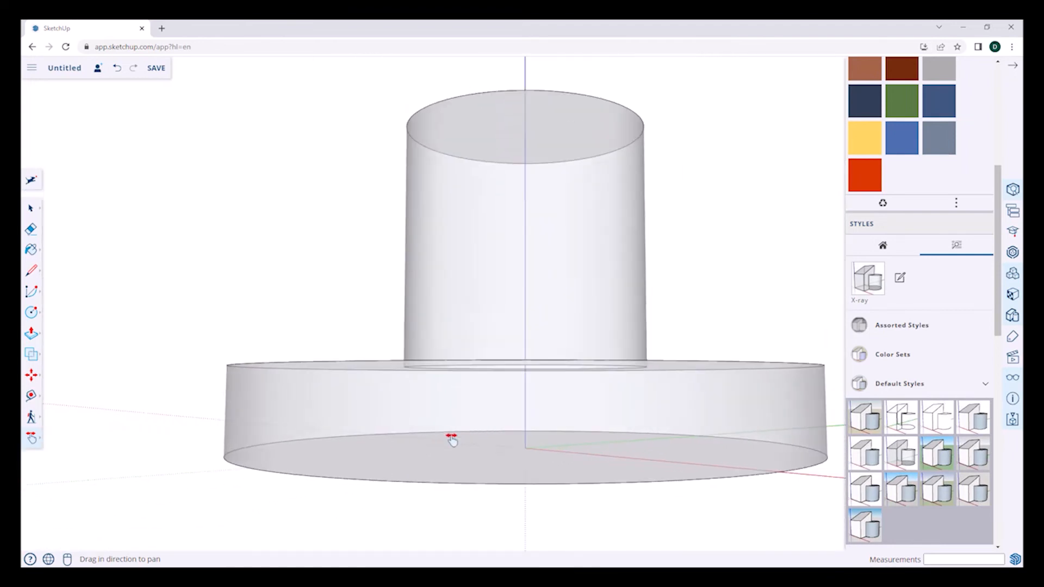
scroll(451, 439, down, 2)
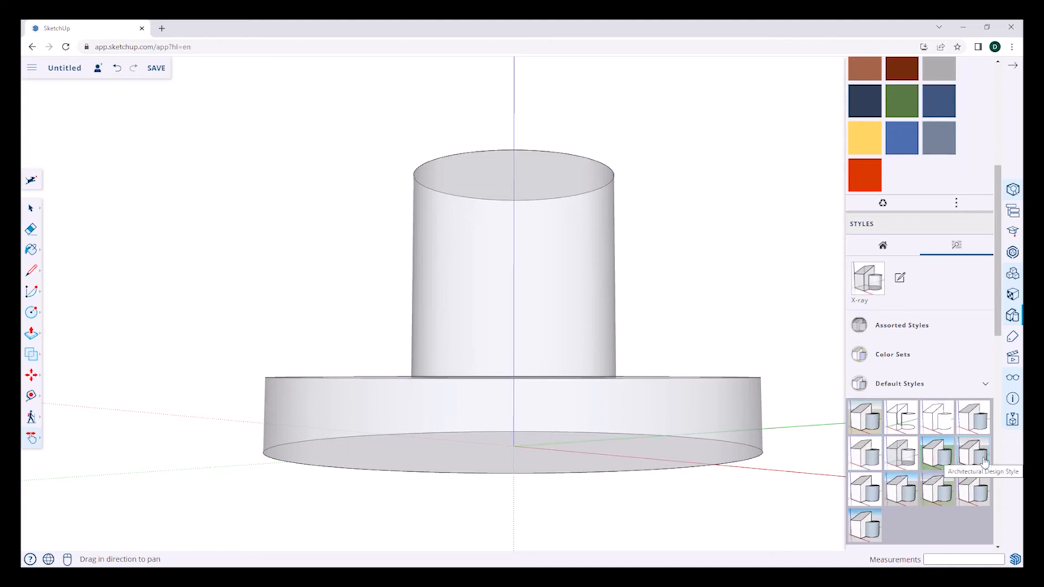
click(872, 454)
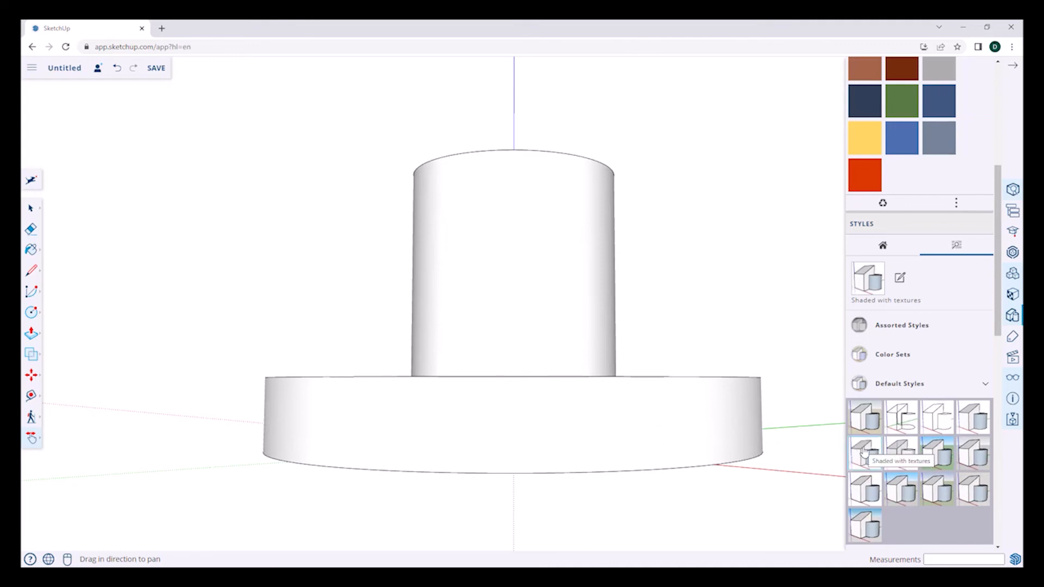
click(1009, 72)
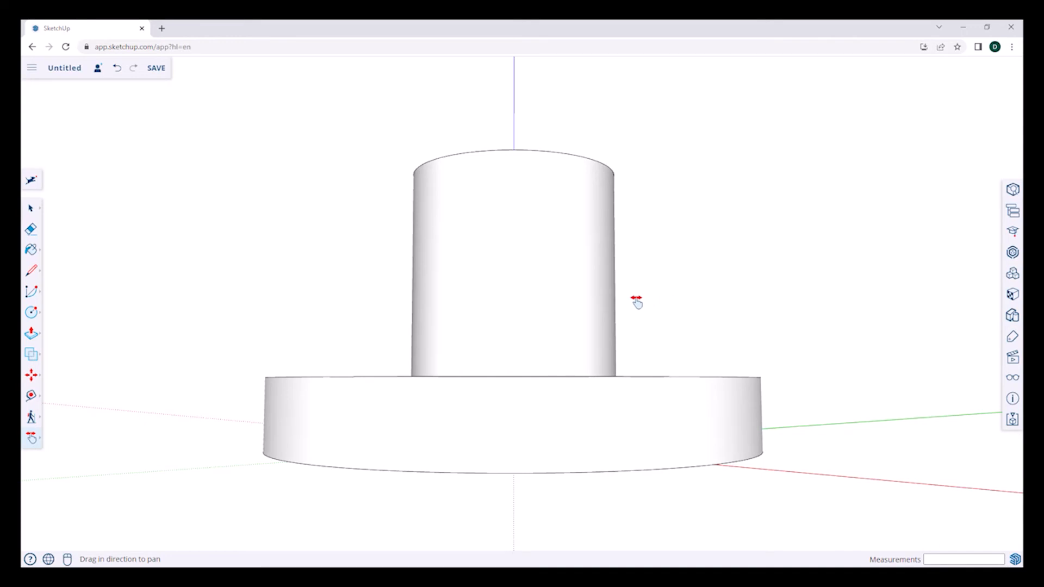
- Draw a line on the underside face from the origin along the red axis, ending partway to the outer edge
key(o)
drag(578, 307, 538, 72)
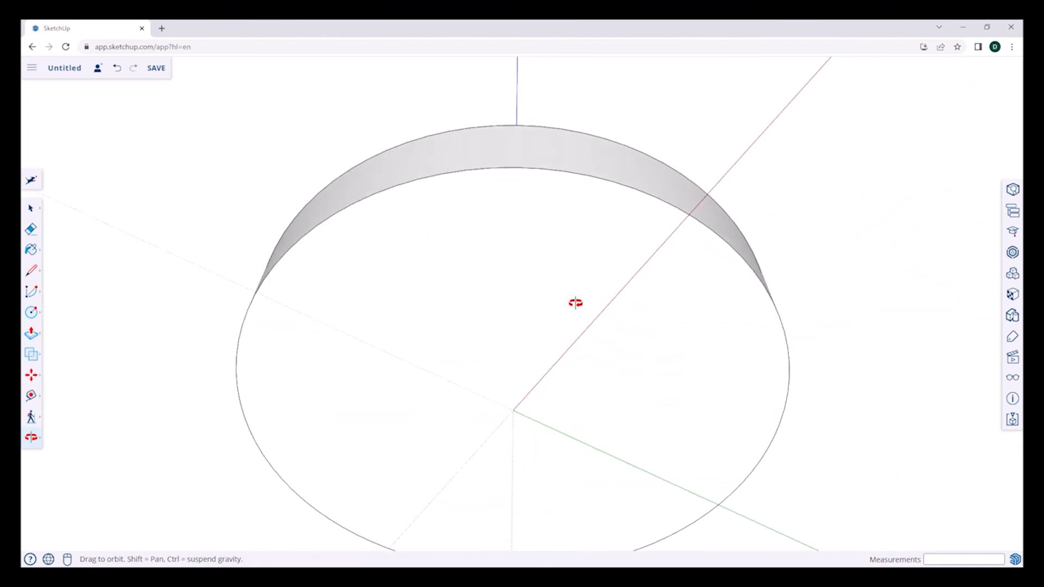
drag(576, 300, 345, 397)
drag(522, 491, 426, 203)
drag(605, 372, 582, 261)
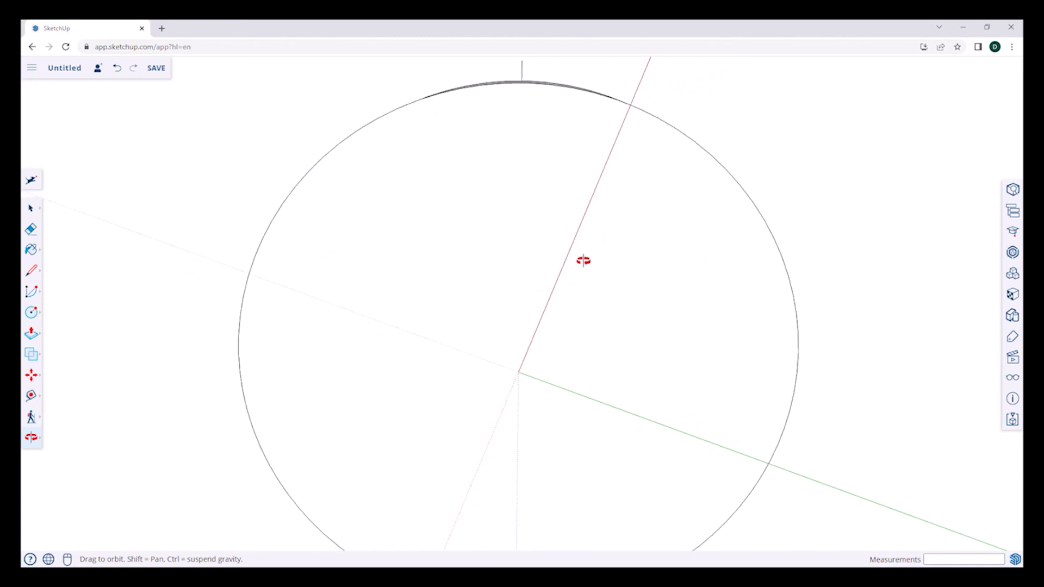
click(45, 275)
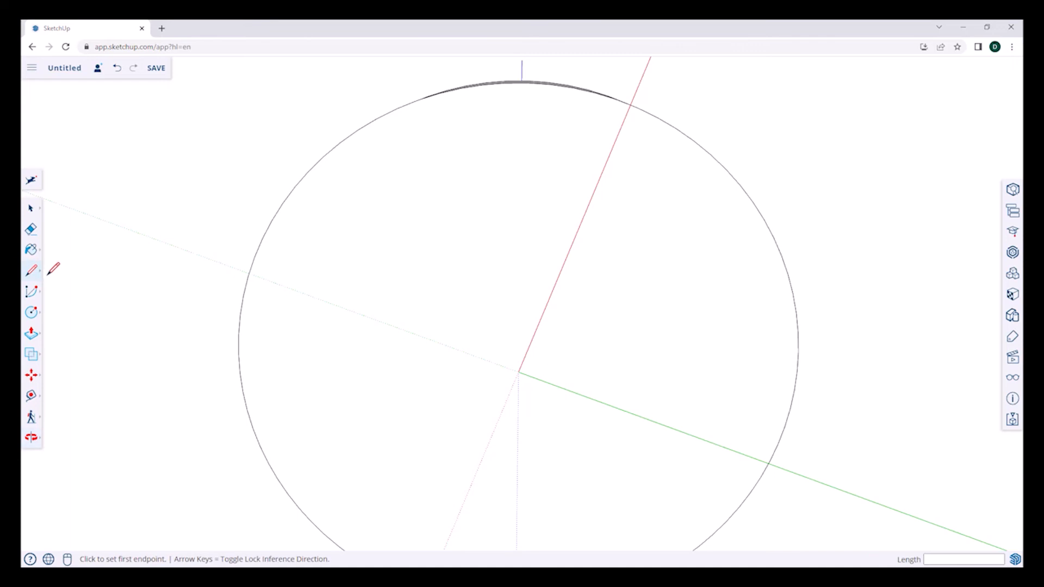
click(518, 372)
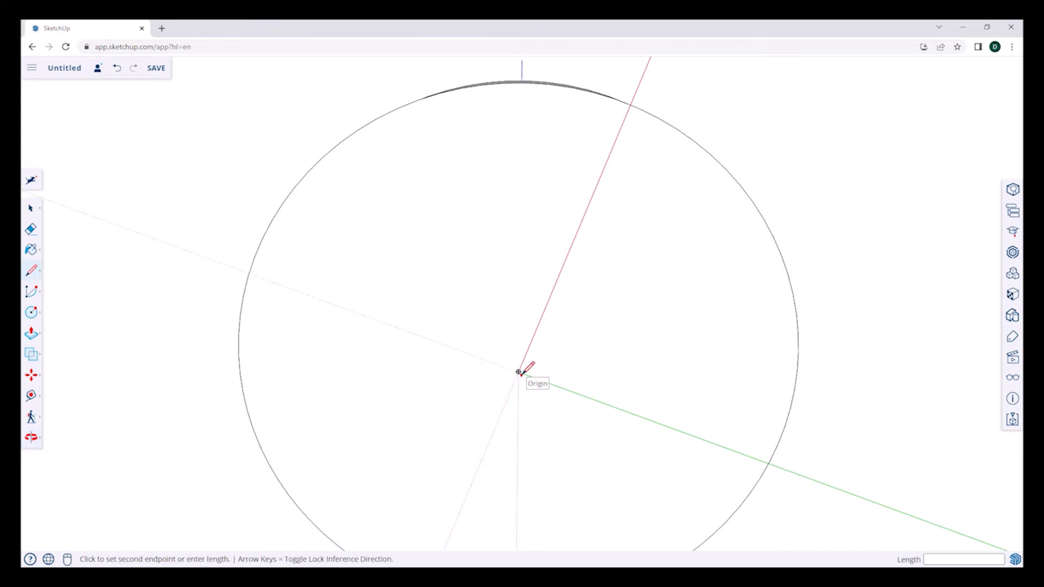
click(563, 264)
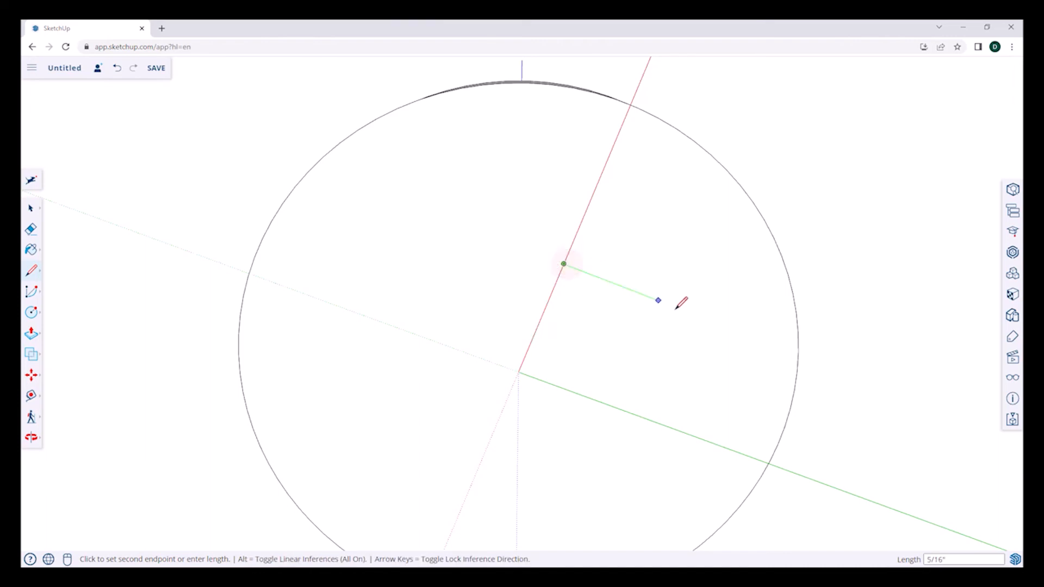
- Draw lines parallel to the green axis from the red-axis line's endpoint to the circle's edge on both sides, forming a chord
click(798, 352)
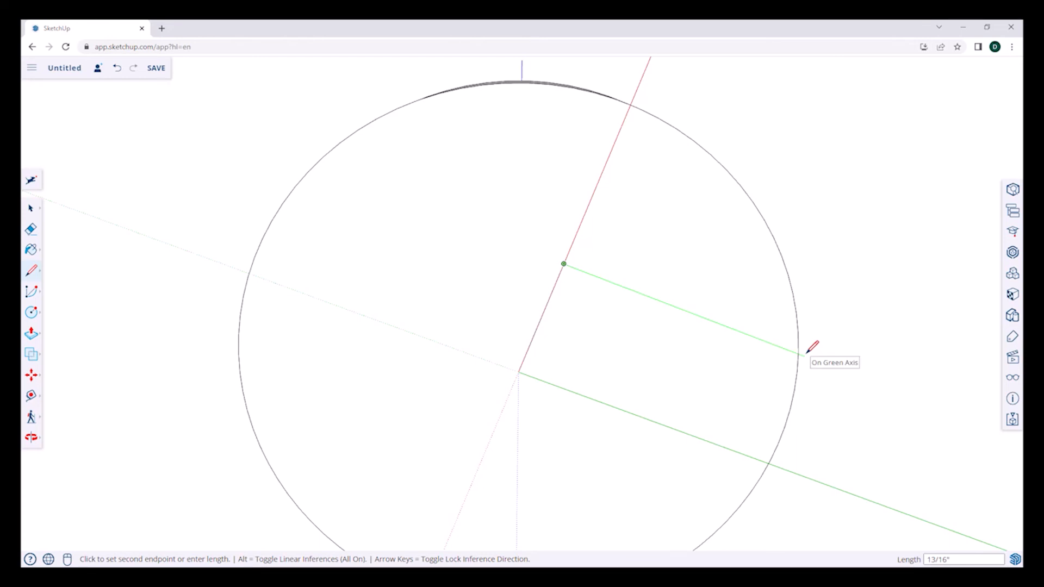
key(Left)
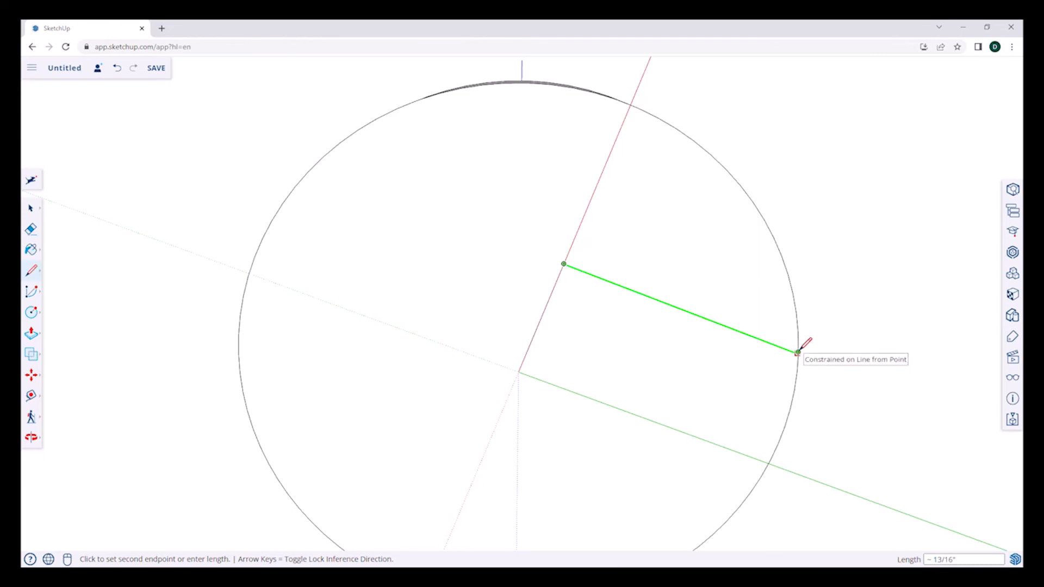
click(798, 352)
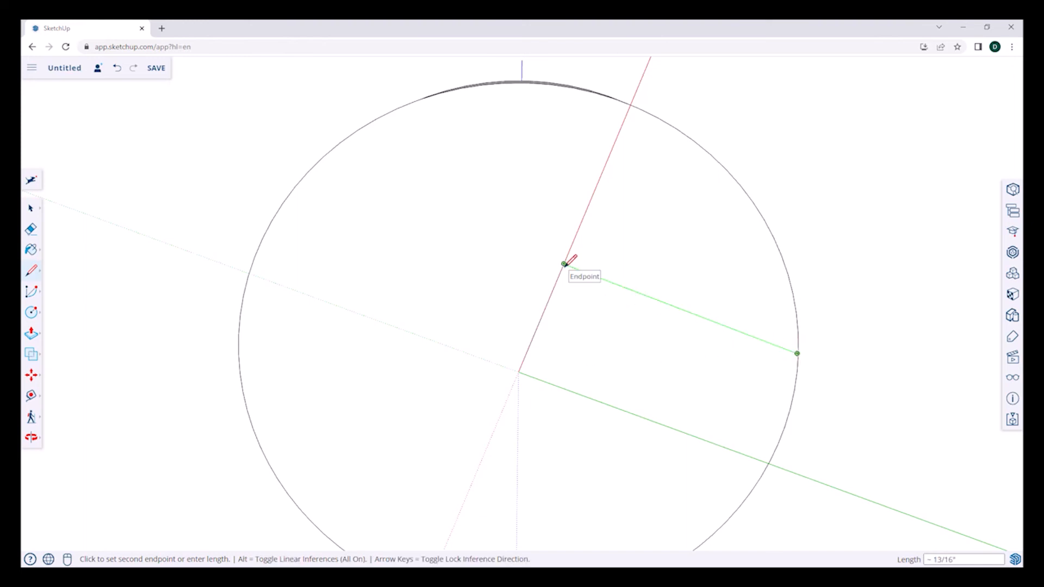
click(564, 264)
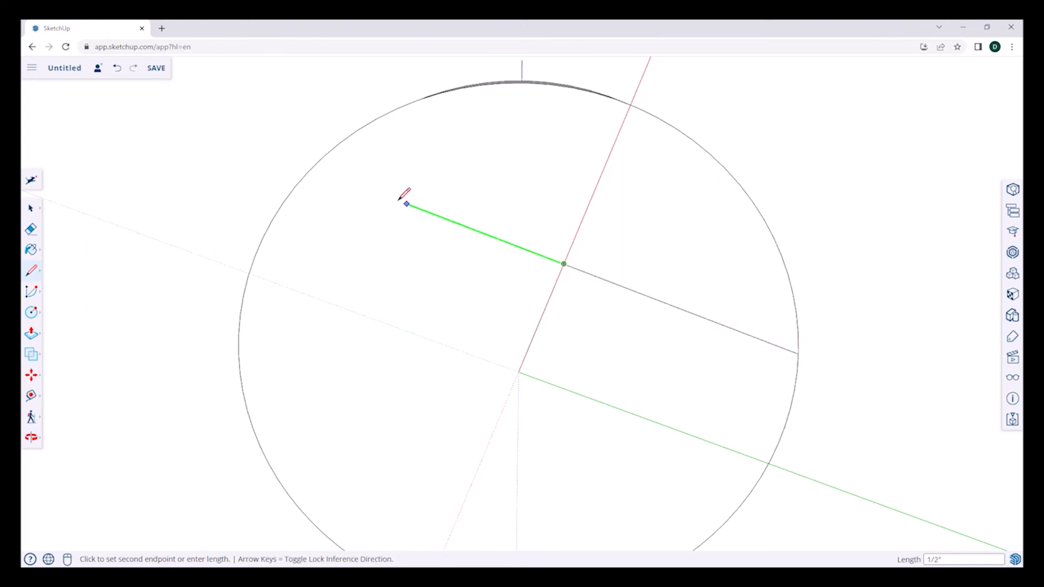
click(309, 171)
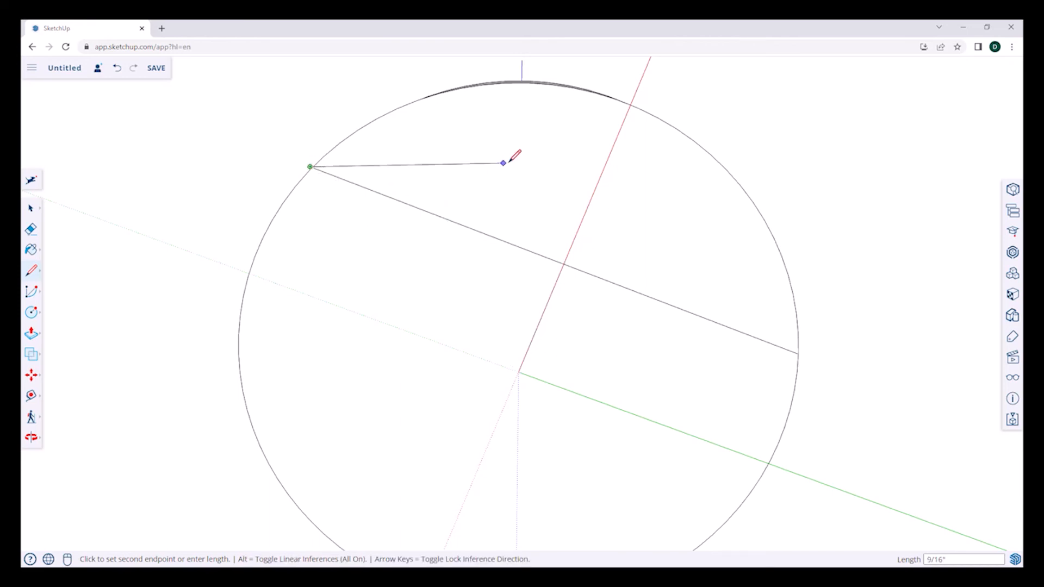
- Select the underside face, the chord and the line from the origin in turn to check whether they divide the face
key(space)
double_click(533, 174)
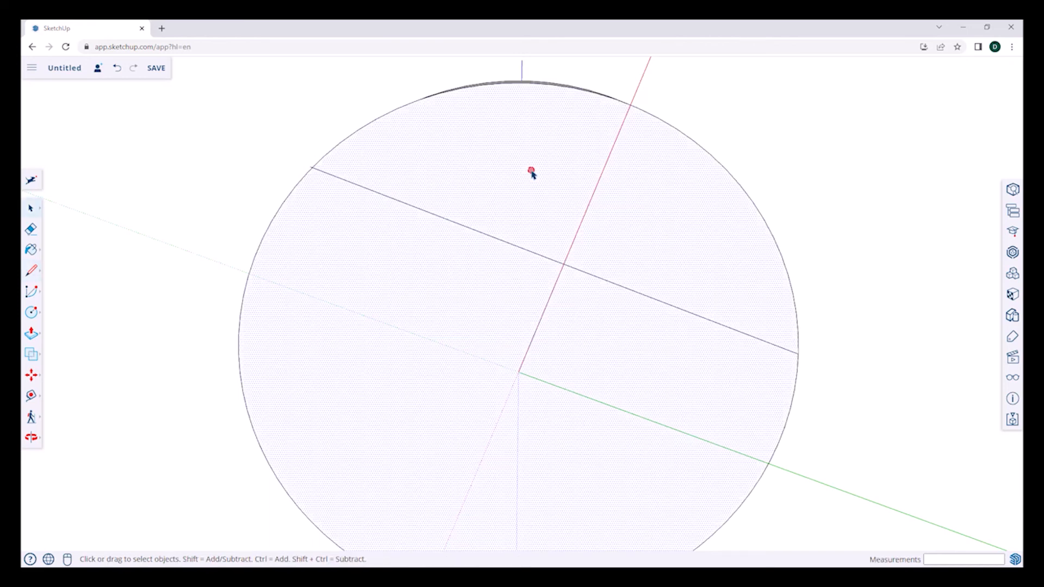
click(478, 302)
click(781, 322)
click(851, 217)
double_click(724, 329)
click(535, 336)
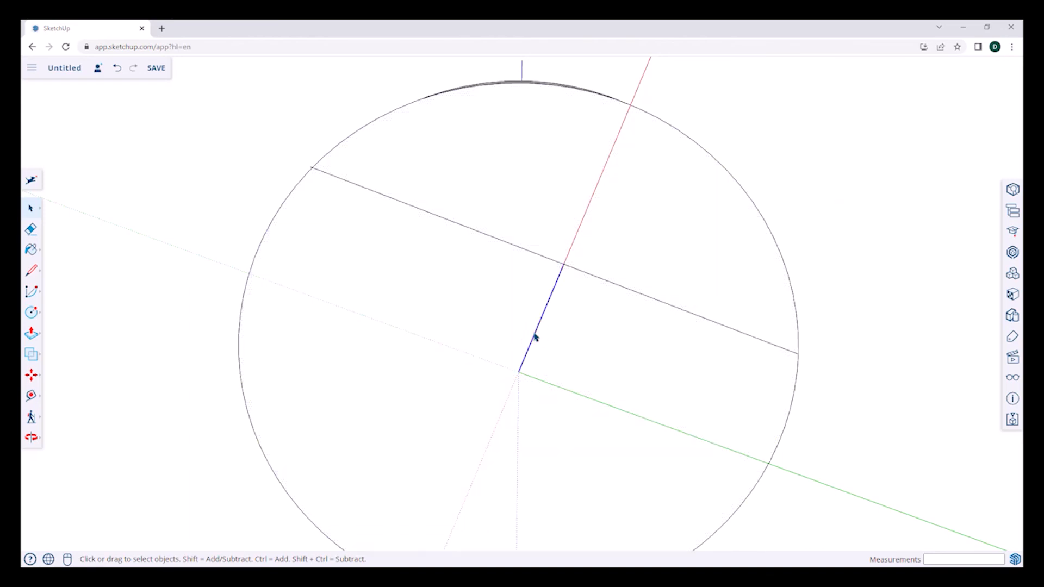
- Retrace the chord across the underside face from one circle edge to the other and select the cut-off segment
key(l)
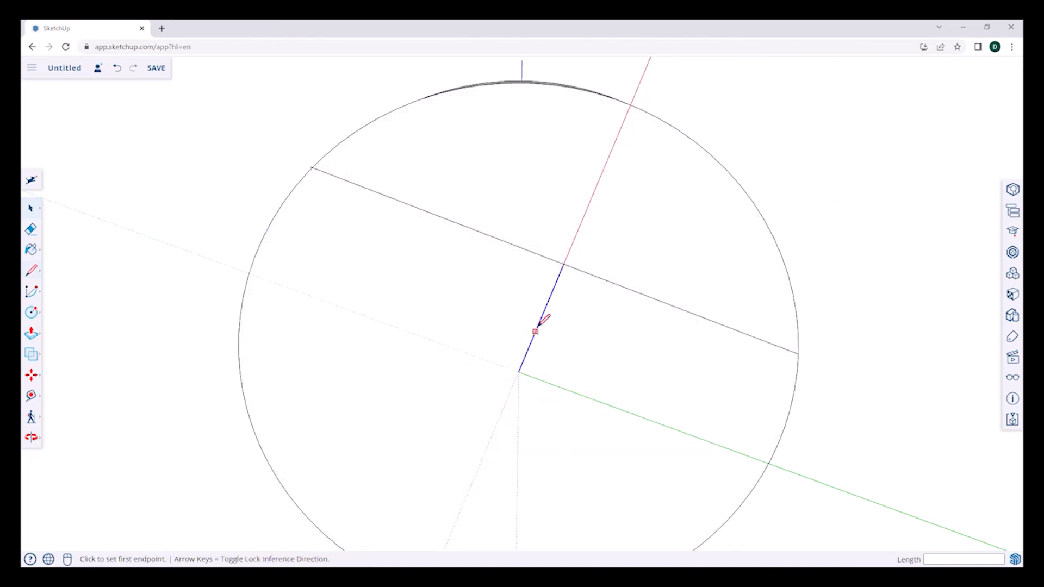
click(564, 264)
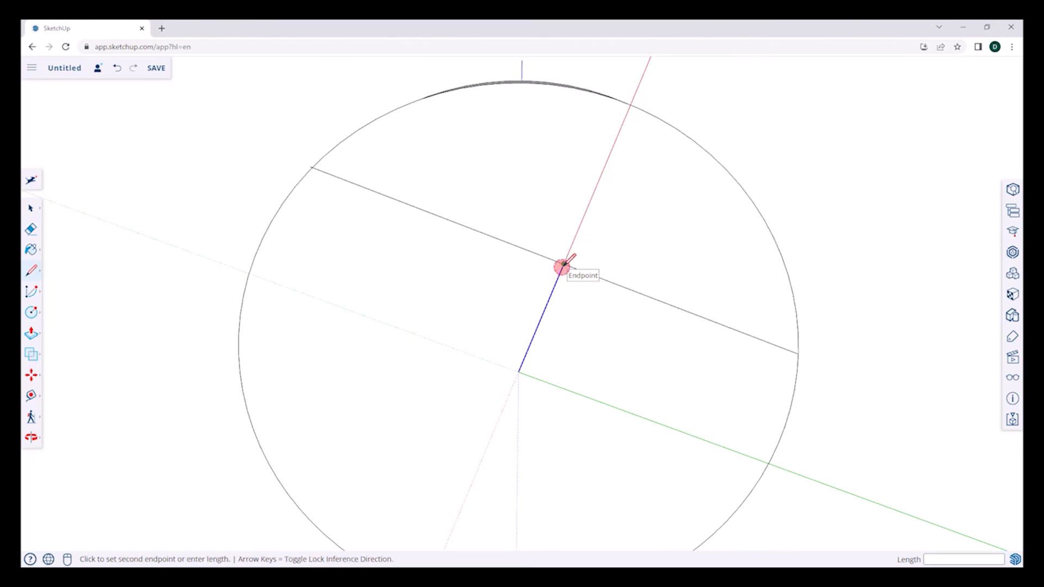
click(798, 353)
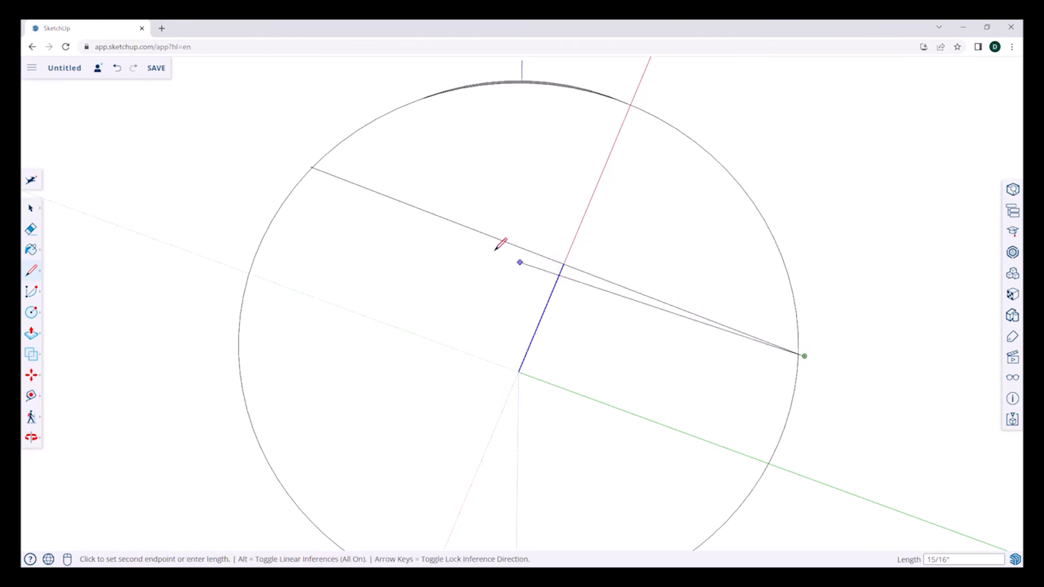
click(311, 168)
key(space)
click(592, 218)
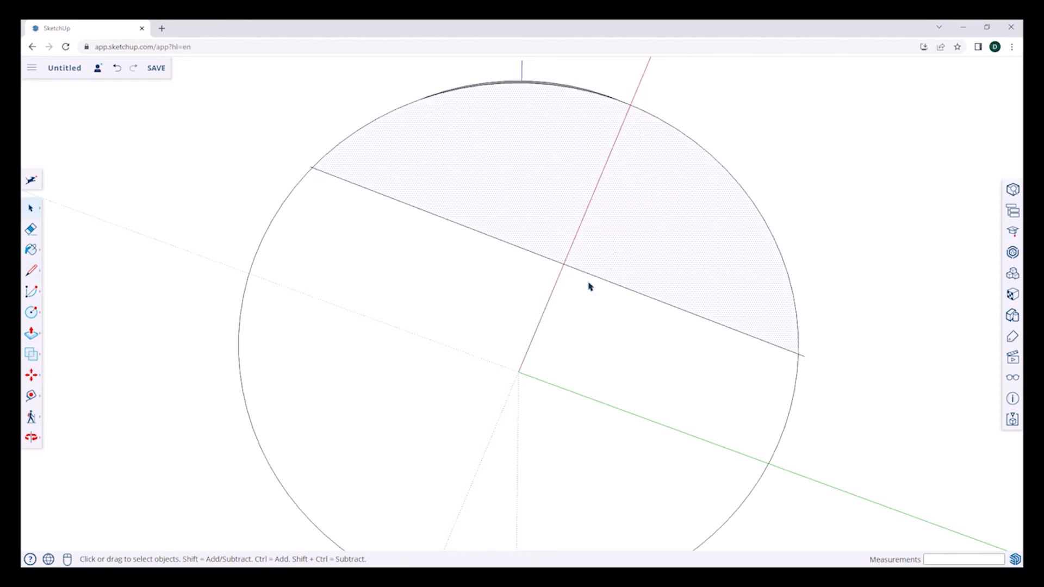
- Push the selected circle segment 1/4" up through the flange with Push/Pull
scroll(538, 270, up, 2)
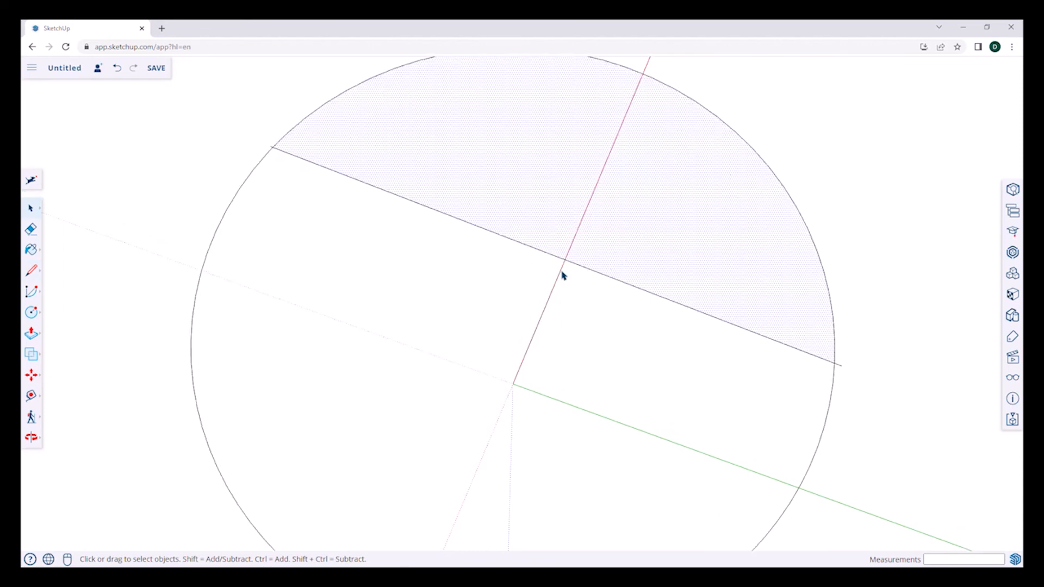
scroll(548, 279, down, 3)
scroll(549, 282, up, 1)
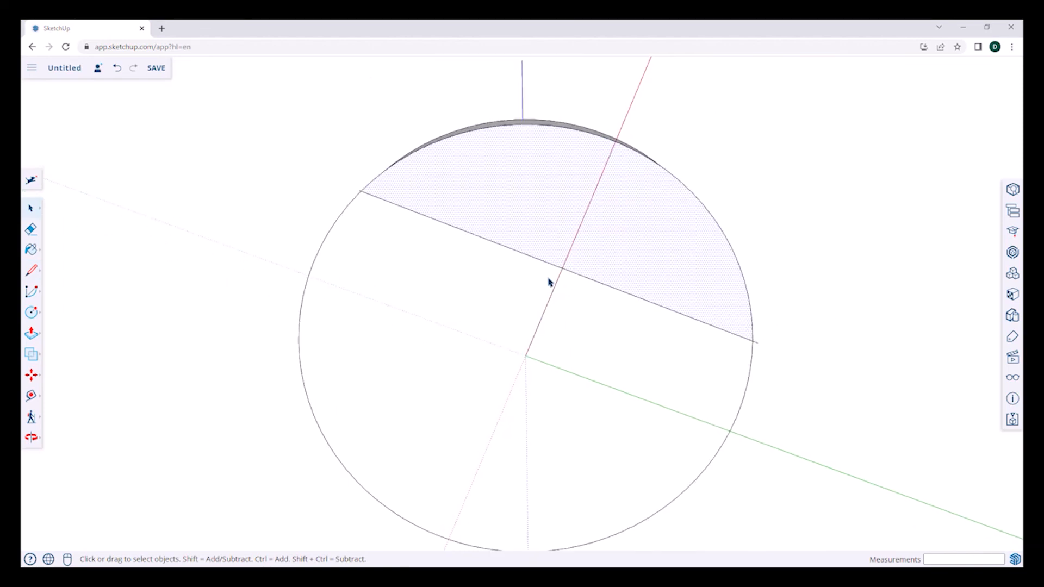
click(32, 334)
click(652, 228)
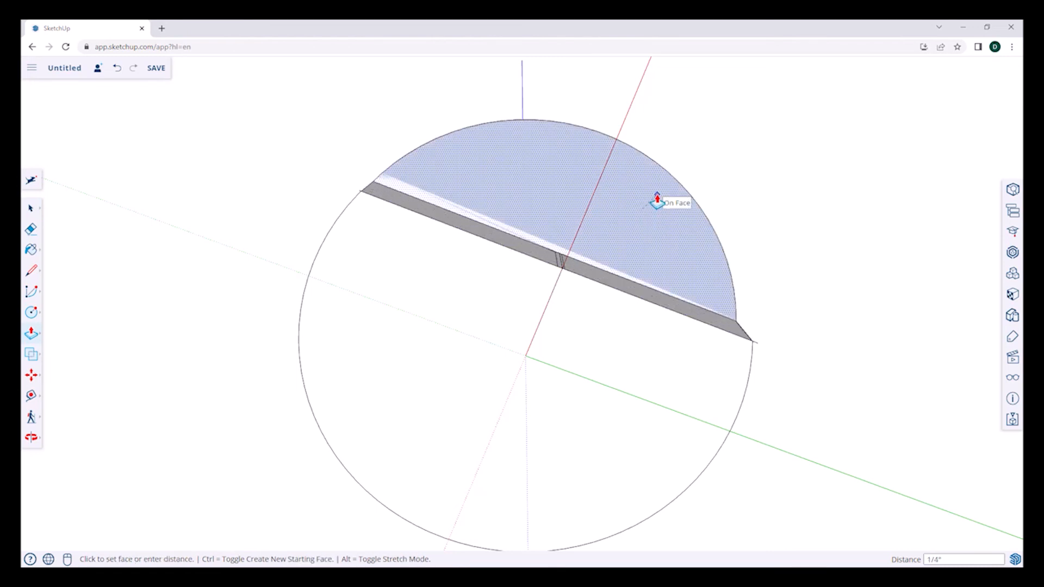
click(656, 201)
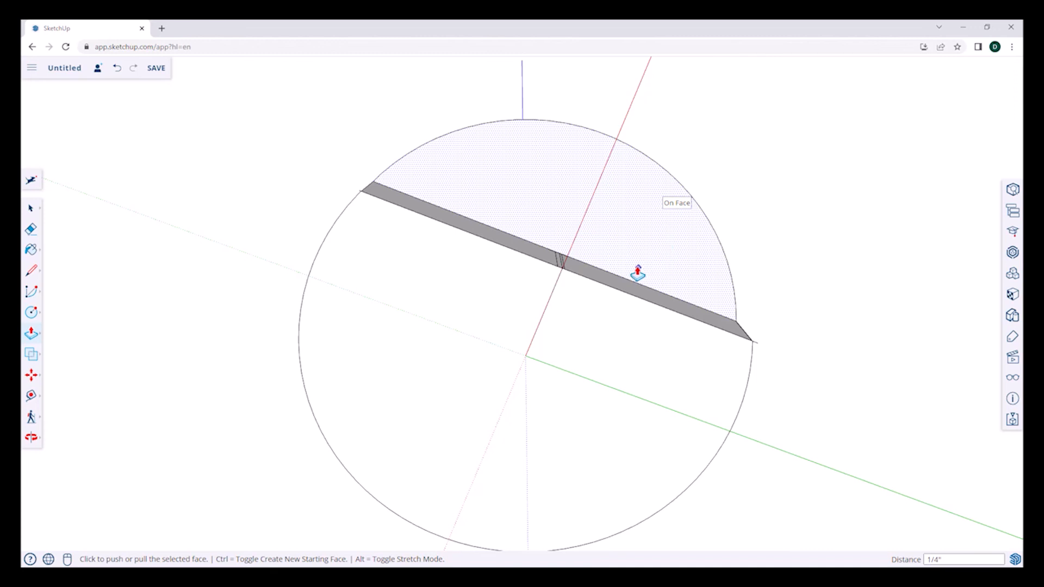
- Erase the curved outer edge of the thin segment face left over at the flange's upper level
middle_drag(636, 270, 702, 539)
middle_drag(813, 298, 853, 452)
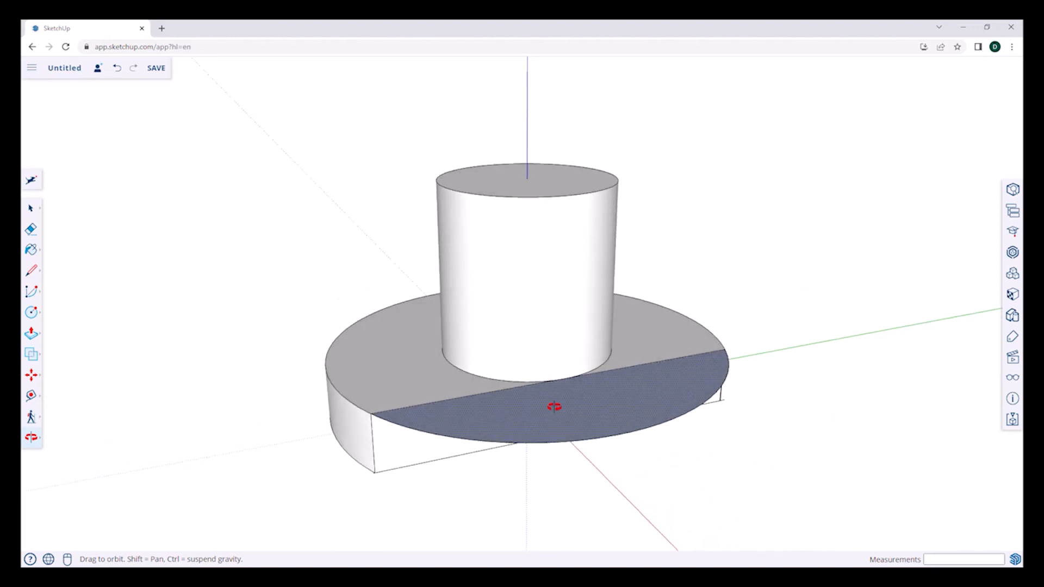
key(e)
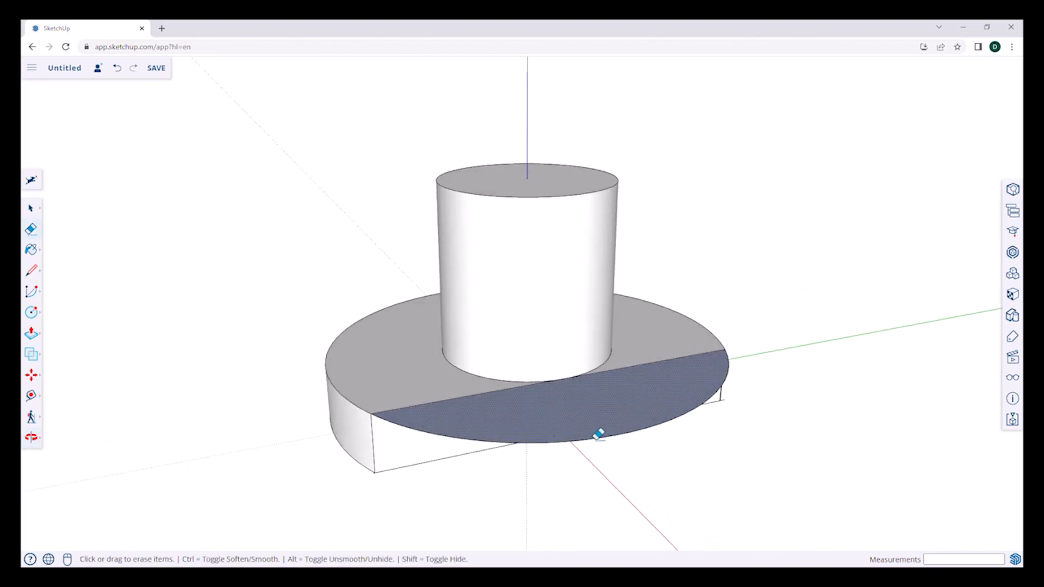
click(603, 432)
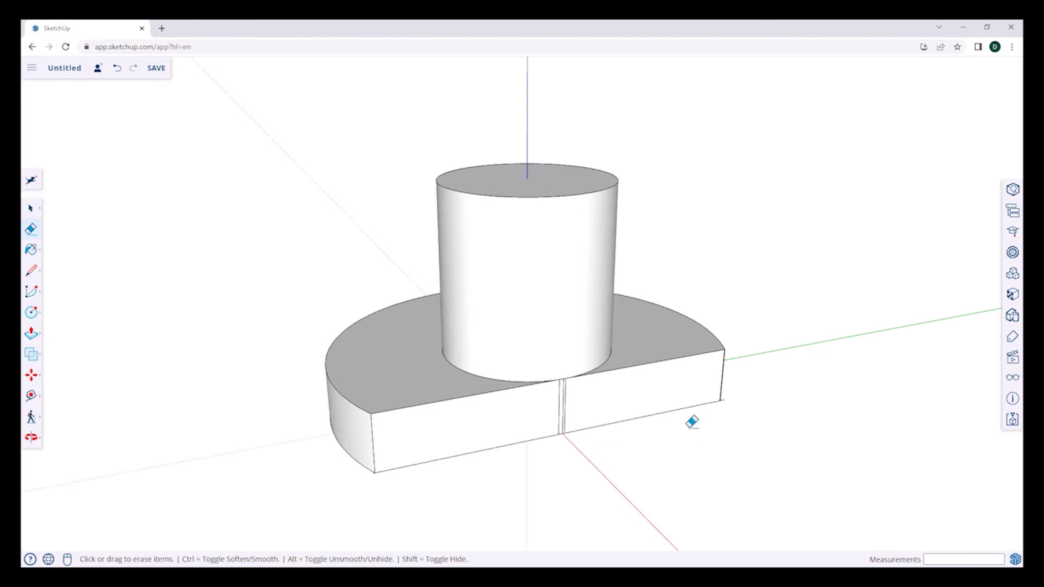
- Try erasing the vertical lines in the middle of the flange's flat cut face, undoing each erasure
click(567, 404)
key(ctrl+z)
scroll(541, 442, up, 5)
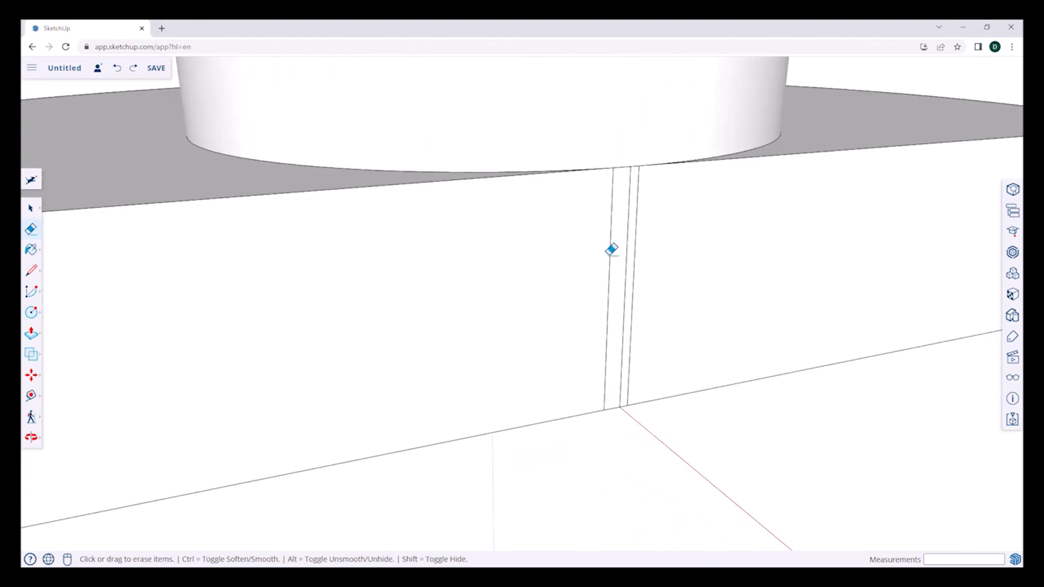
click(611, 257)
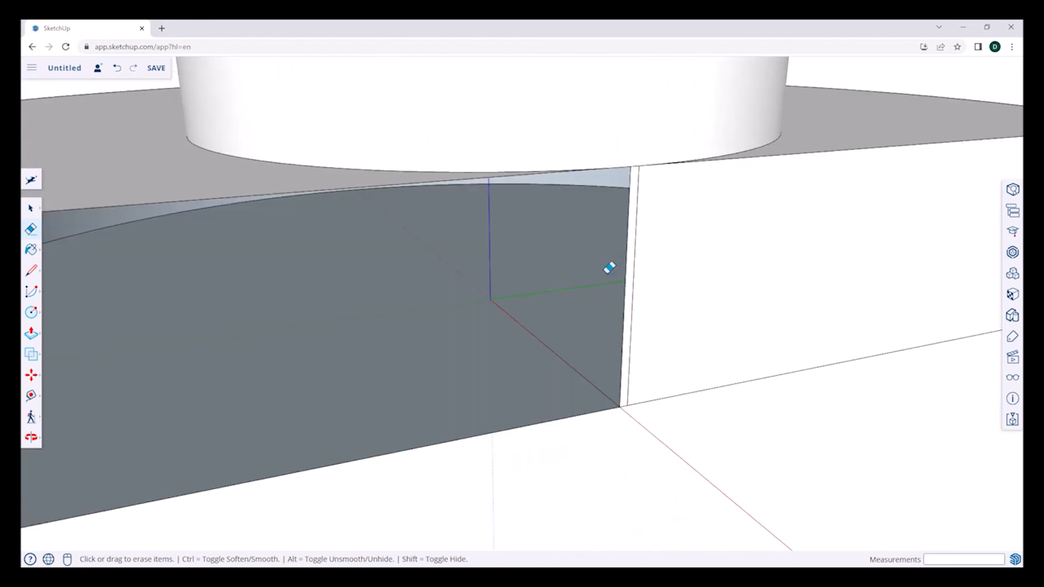
key(ctrl+z)
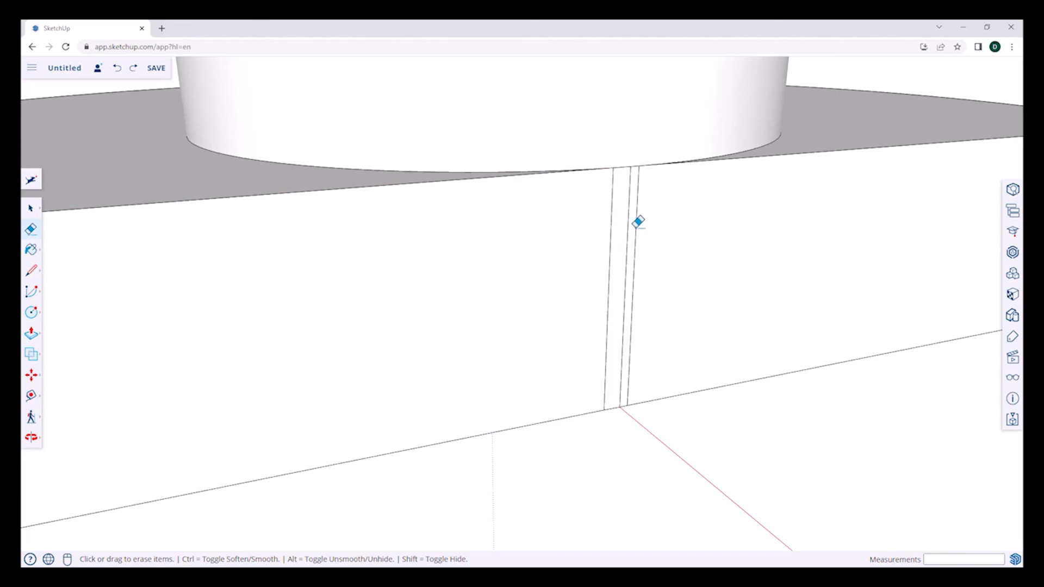
click(638, 223)
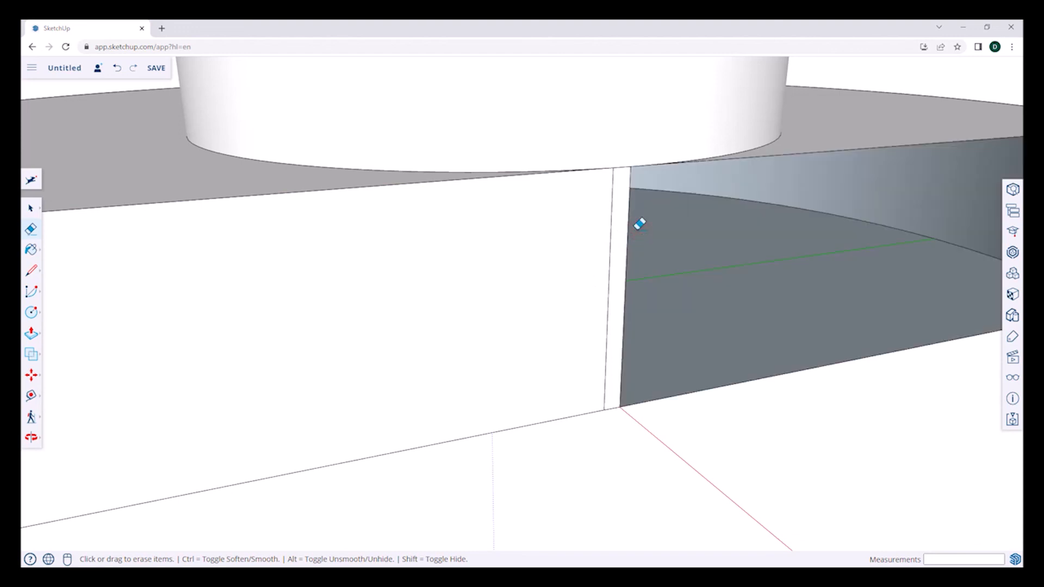
key(ctrl+z)
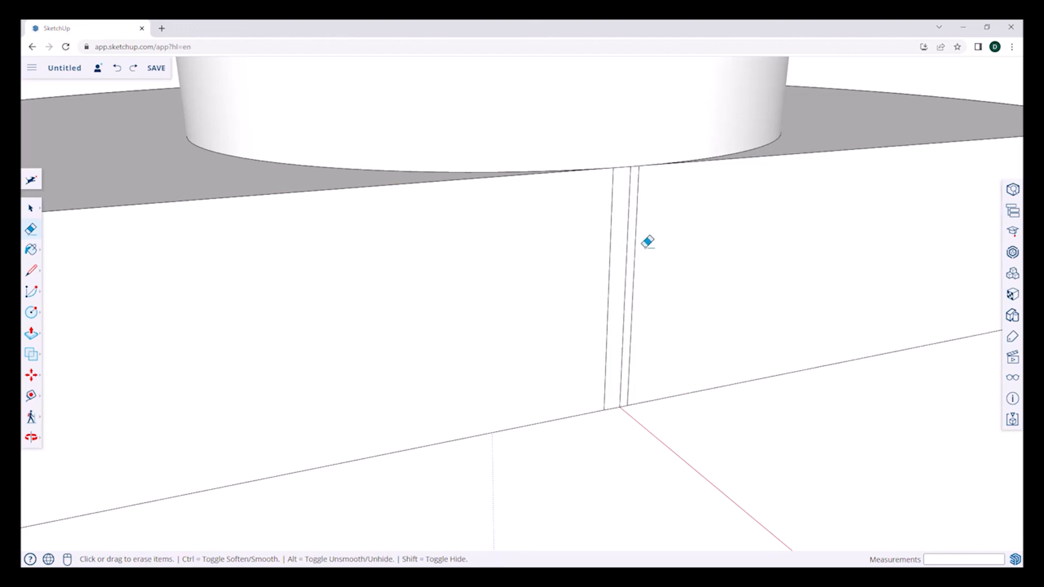
- Examine the vertical lines on the flat cut face, the flange's underside and the whole model from above
scroll(646, 245, up, 2)
scroll(646, 246, down, 1)
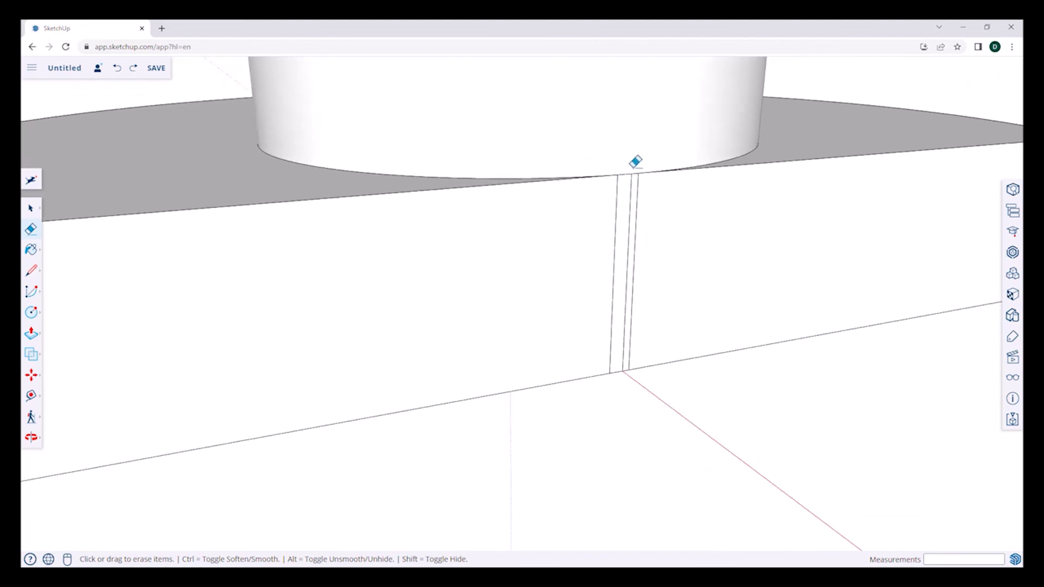
scroll(634, 163, down, 2)
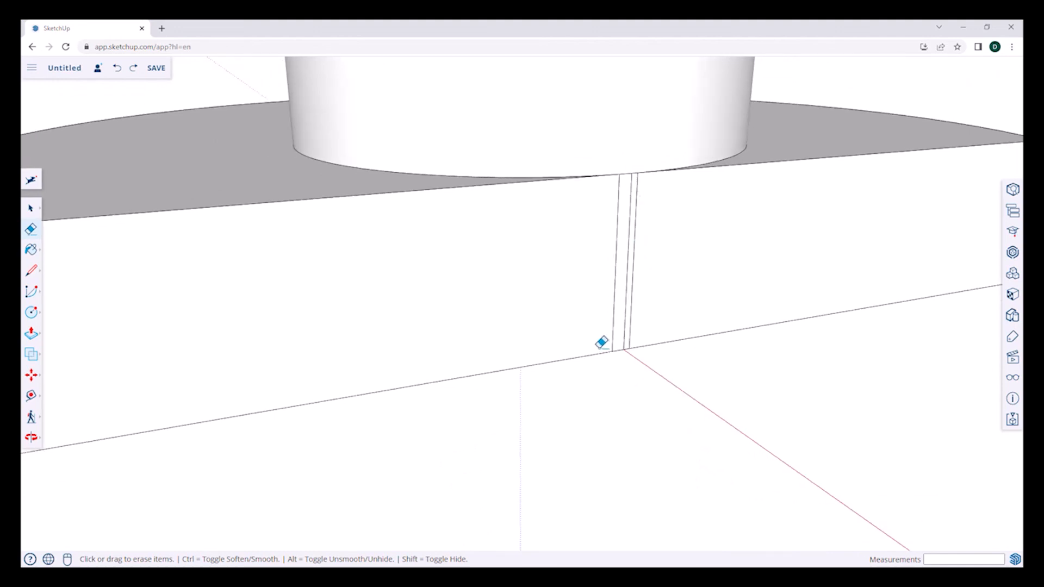
scroll(598, 344, down, 3)
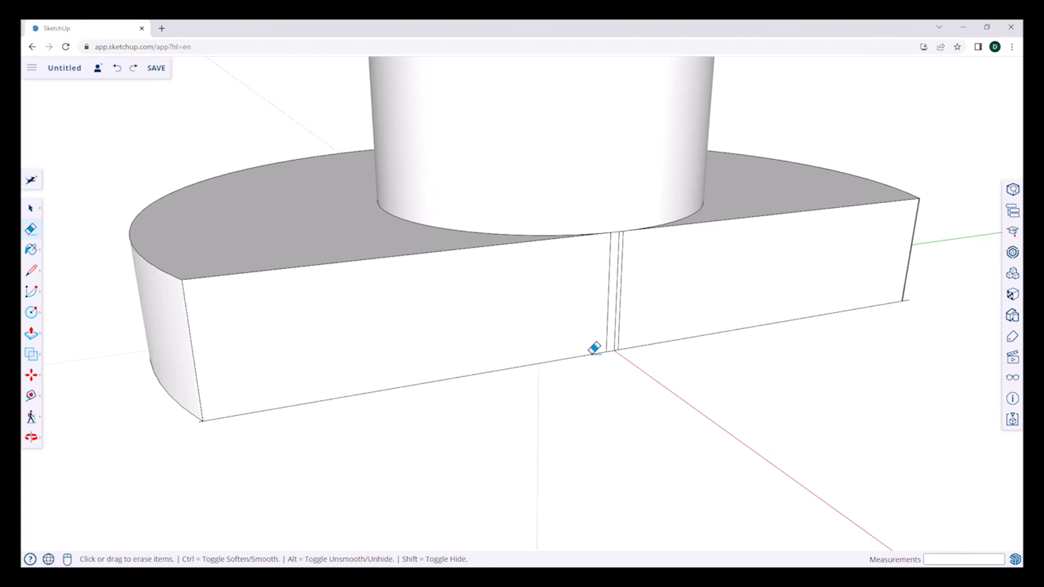
key(o)
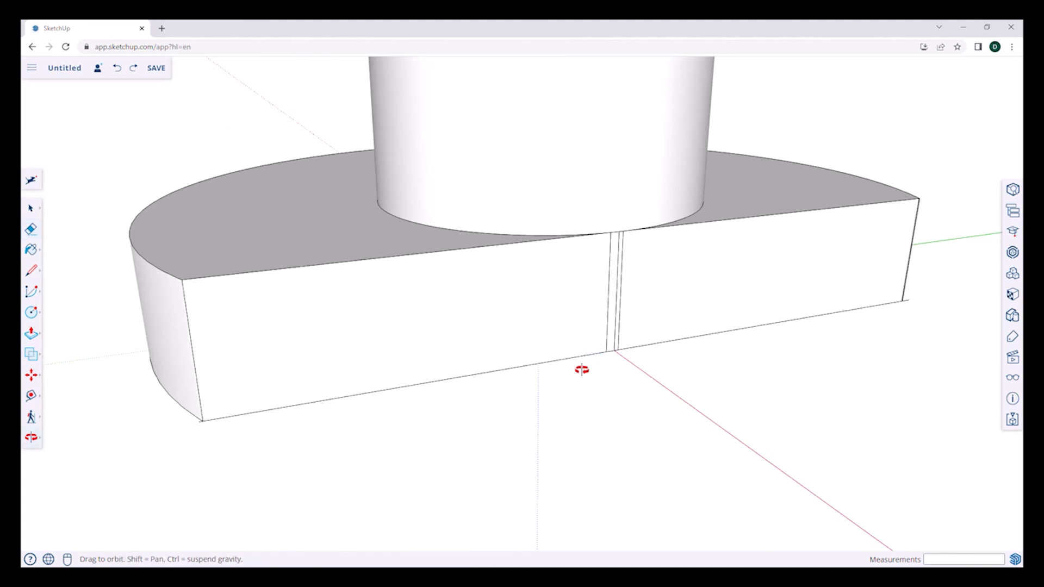
drag(598, 409, 594, 65)
key(e)
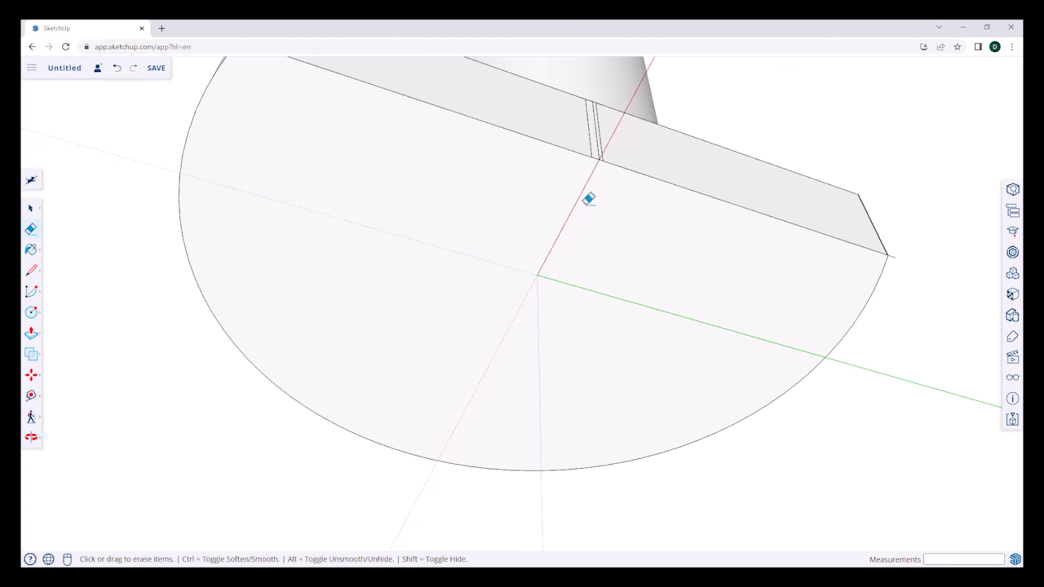
key(o)
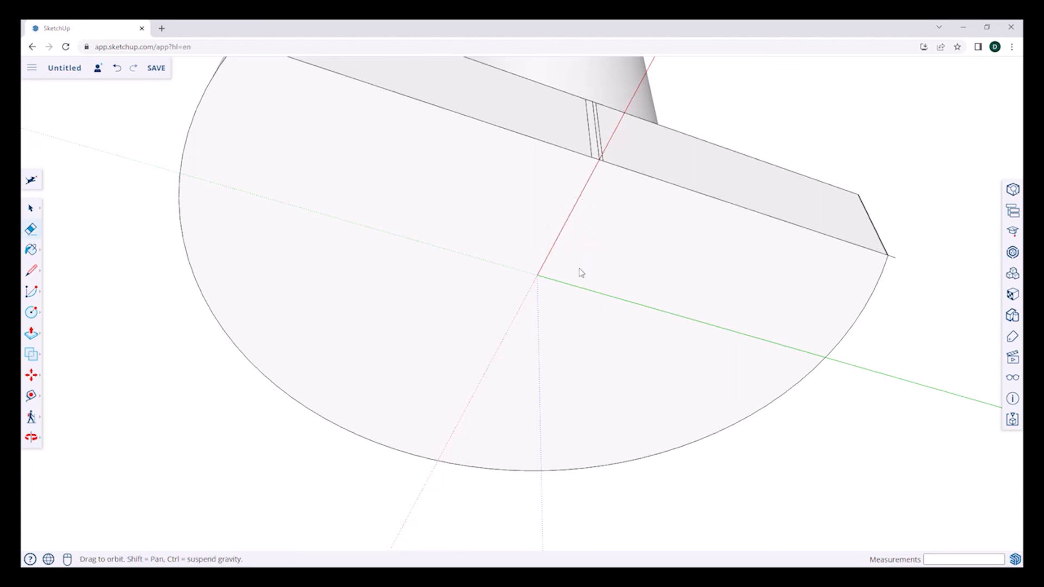
mouse_move(622, 242)
mouse_down()
mouse_move(613, 440)
mouse_move(698, 418)
mouse_move(613, 298)
mouse_up()
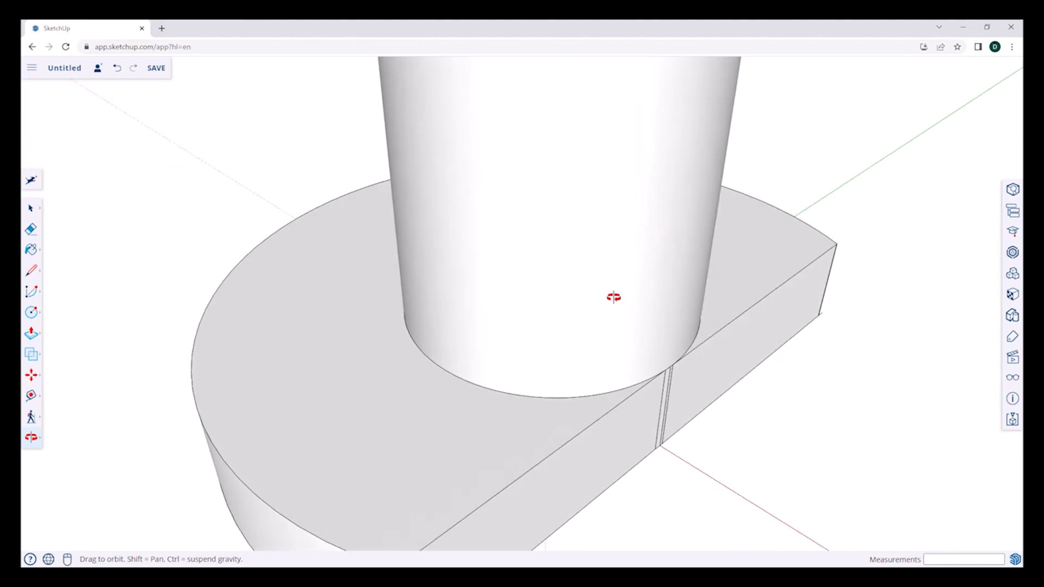
scroll(593, 326, down, 4)
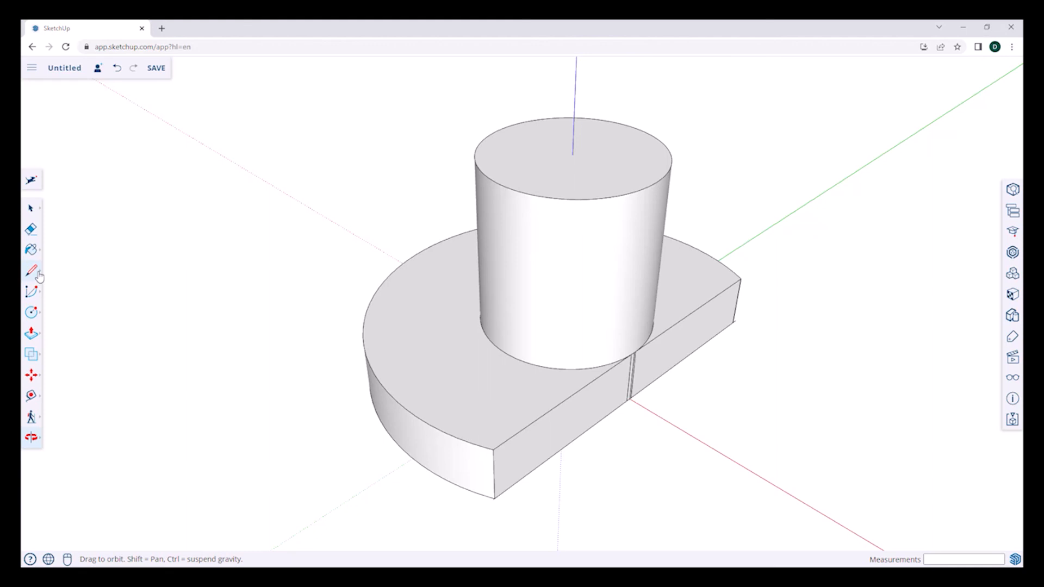
click(38, 340)
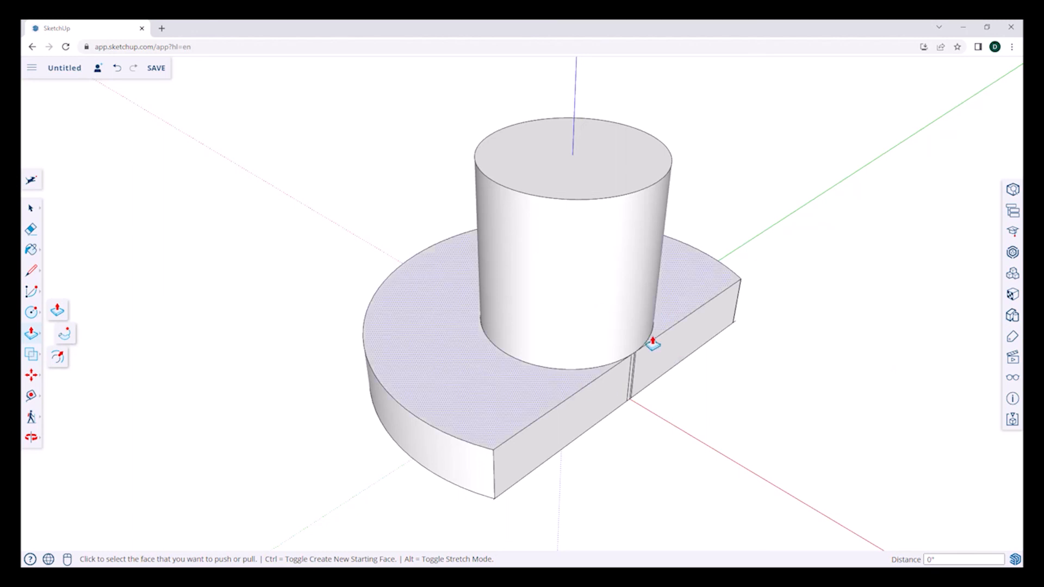
click(849, 357)
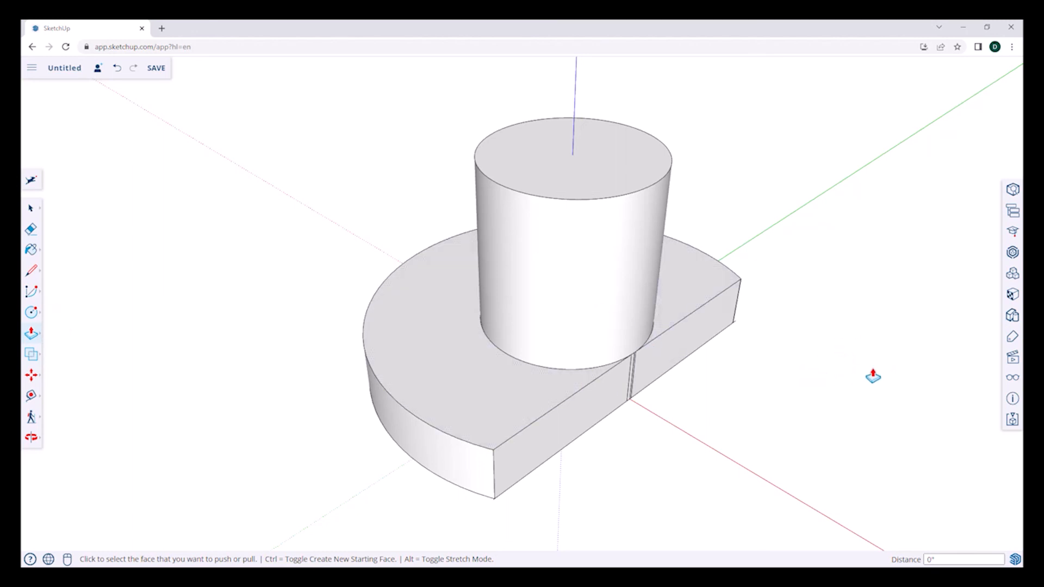
key(space)
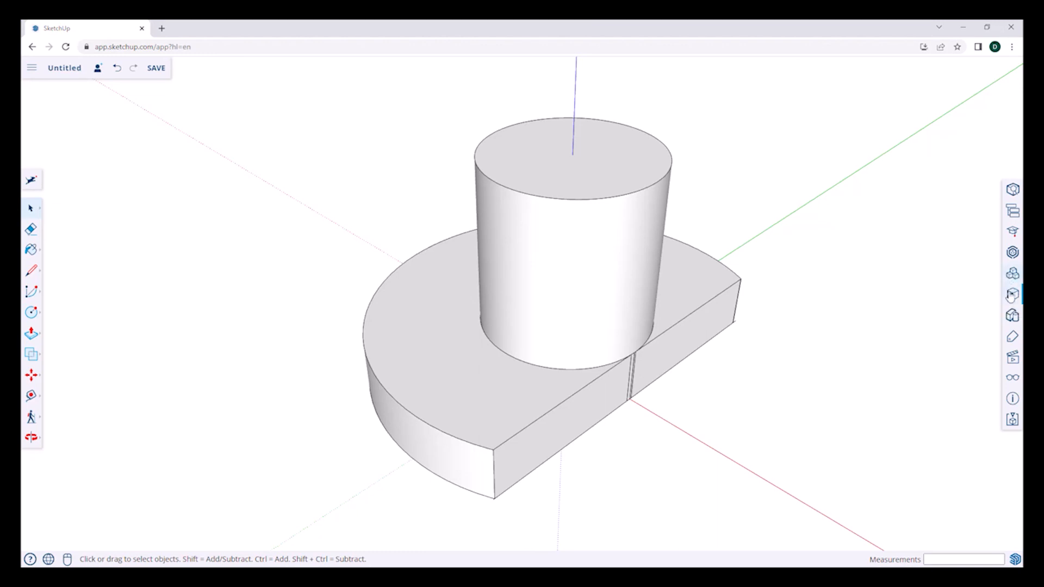
- Preview the model in the X-ray style, reapply Shaded with textures and collapse the side panels
click(1012, 315)
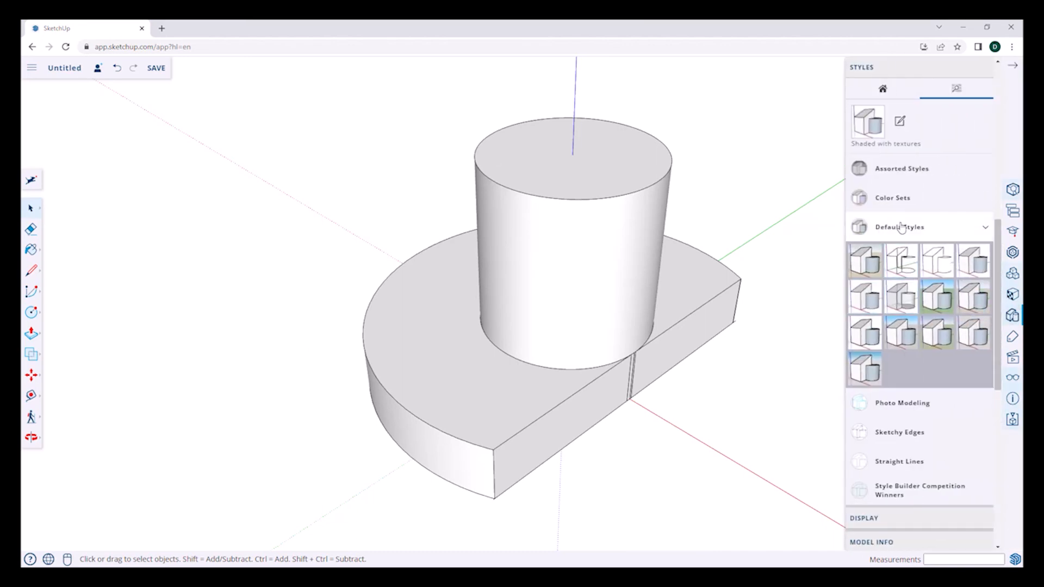
click(905, 299)
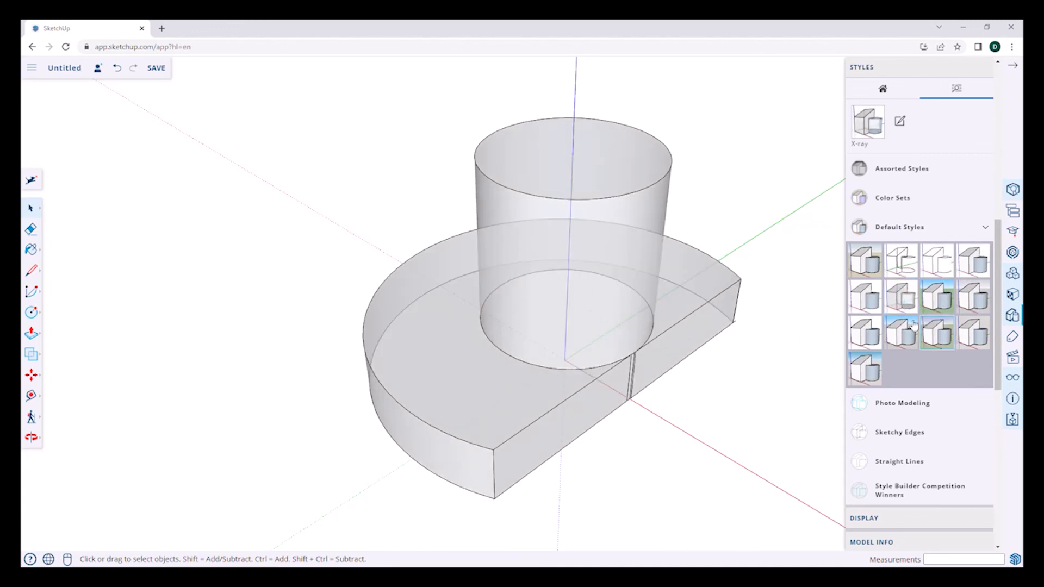
click(864, 299)
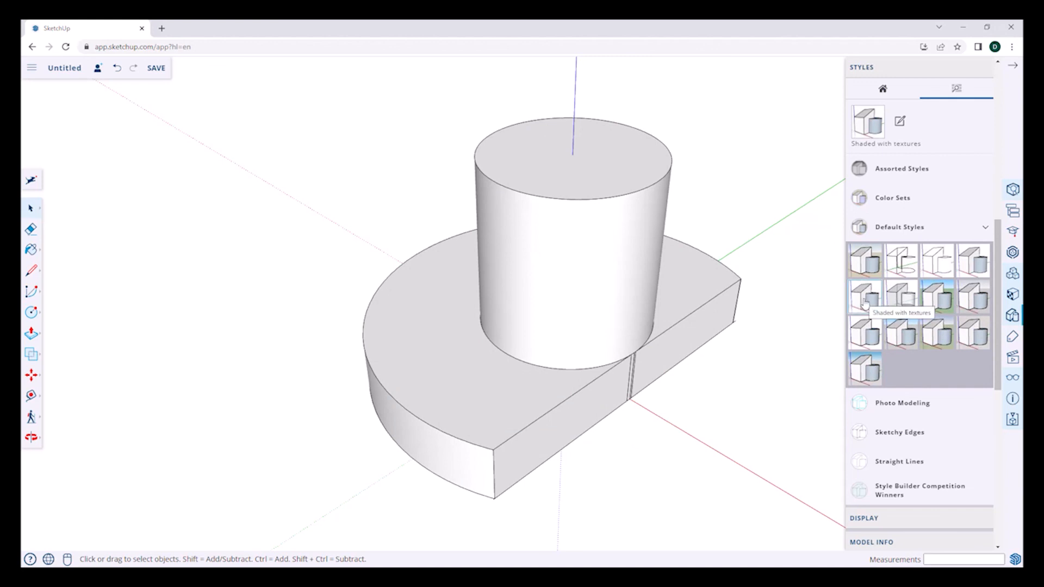
click(1013, 69)
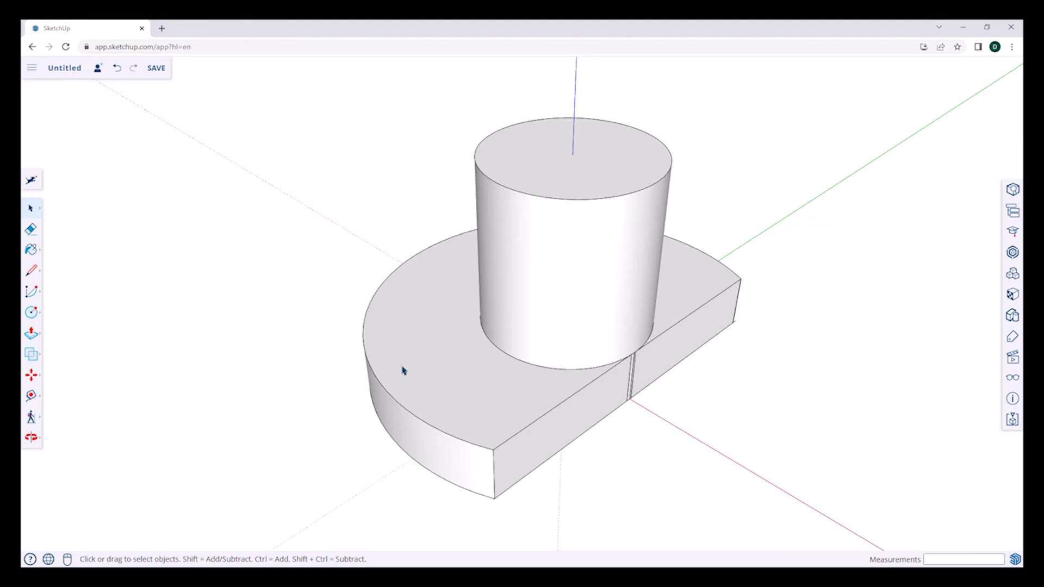